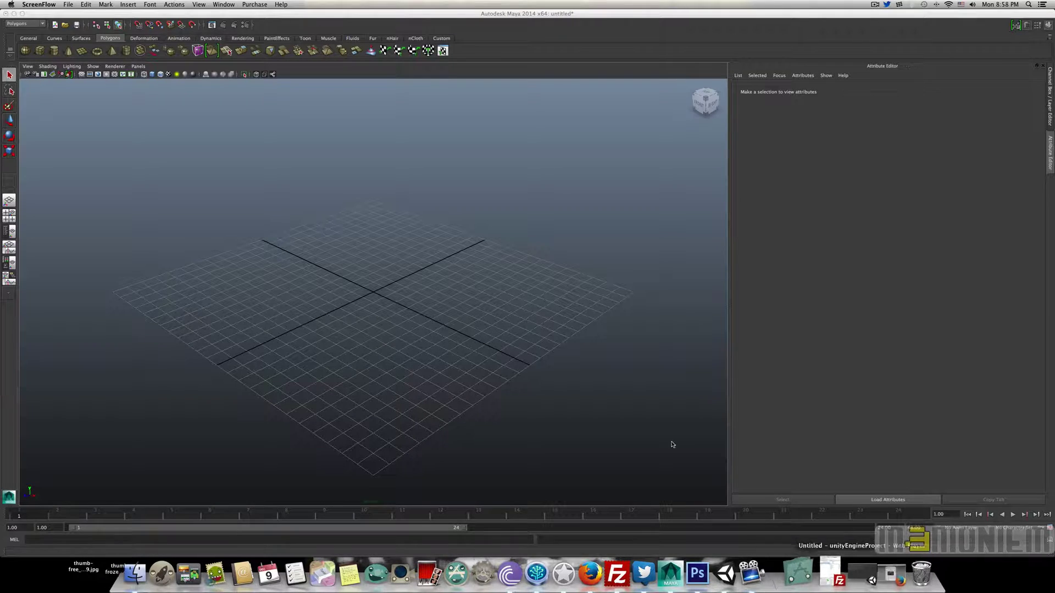
- Scroll the Gamasutra fake-shadows article in Firefox down to the blurred black shadow texture
{"action": "key", "text": "super+Tab"}
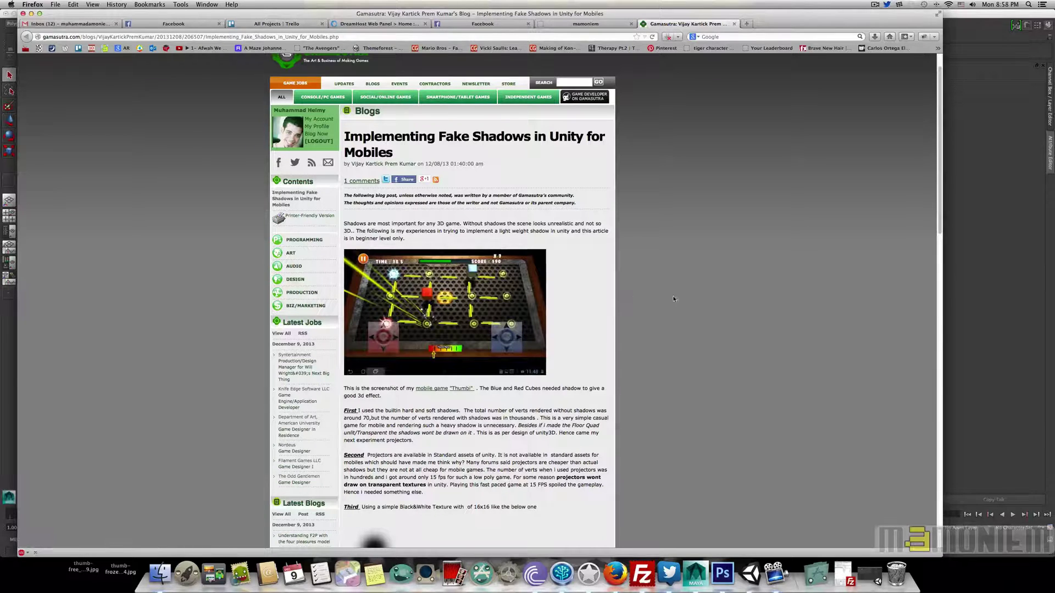
{"action": "scroll", "coordinate": [624, 301], "scroll_direction": "down", "scroll_amount": 3}
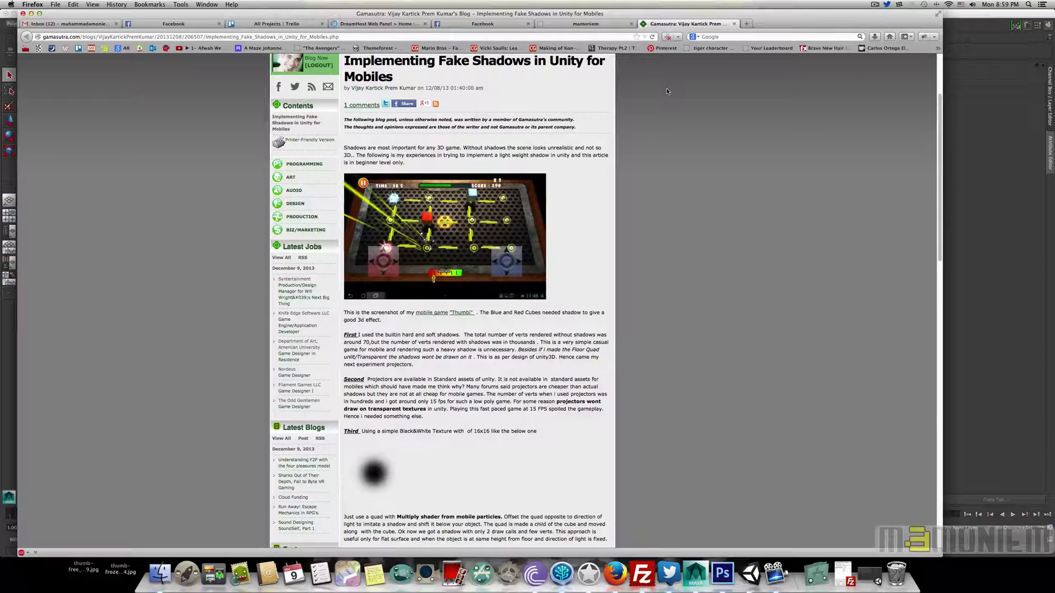
- Open the Astro-010-AnimationStarted.mb scene and preview the astronaut's animation
{"action": "left_click", "coordinate": [996, 130]}
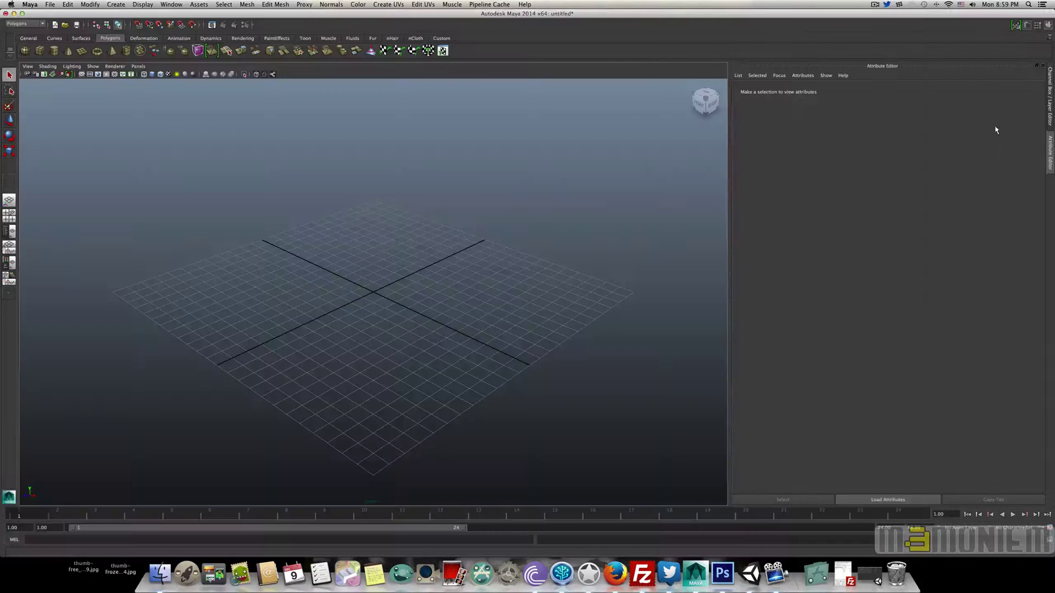
{"action": "left_click", "coordinate": [65, 24]}
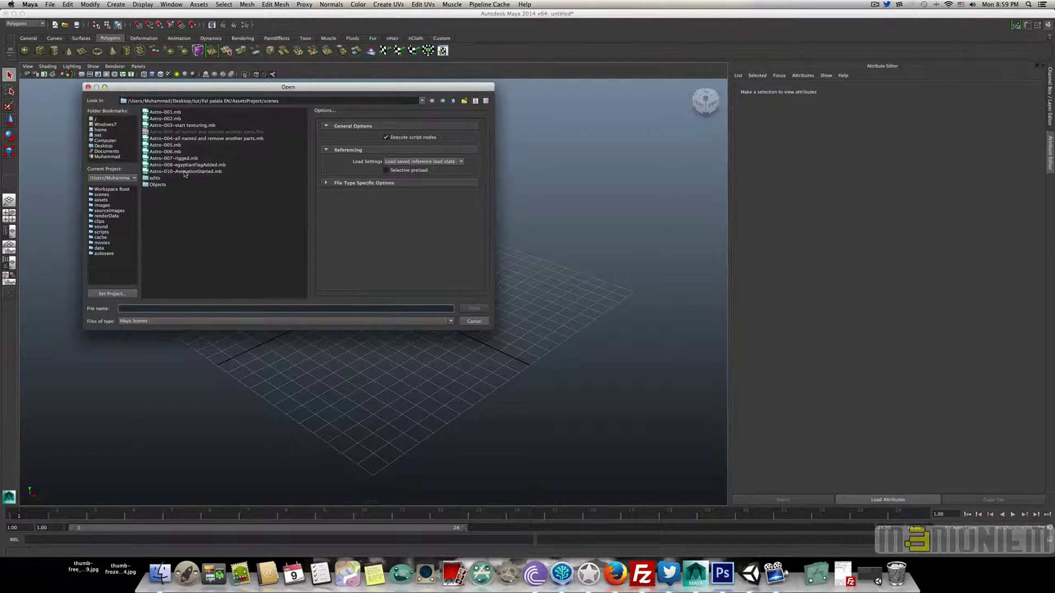
{"action": "double_click", "coordinate": [184, 172]}
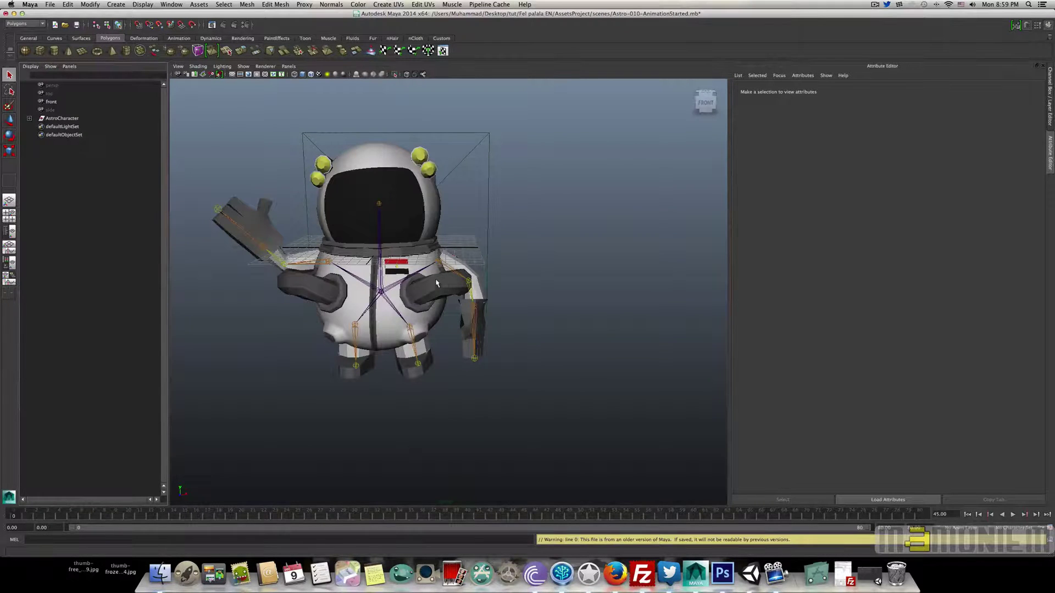
{"action": "key", "text": "alt+v"}
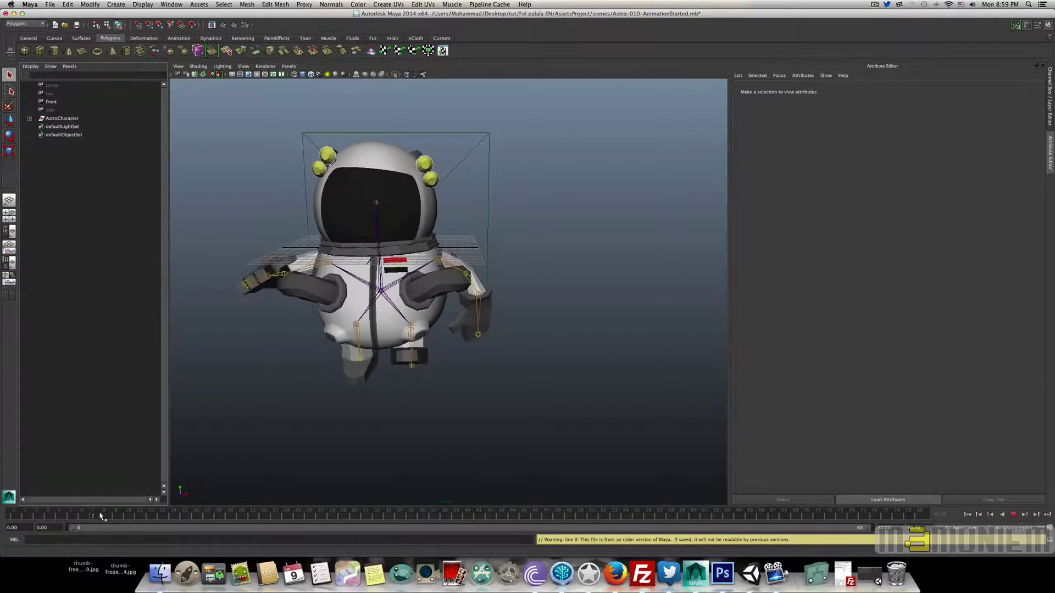
{"action": "key", "text": "Escape"}
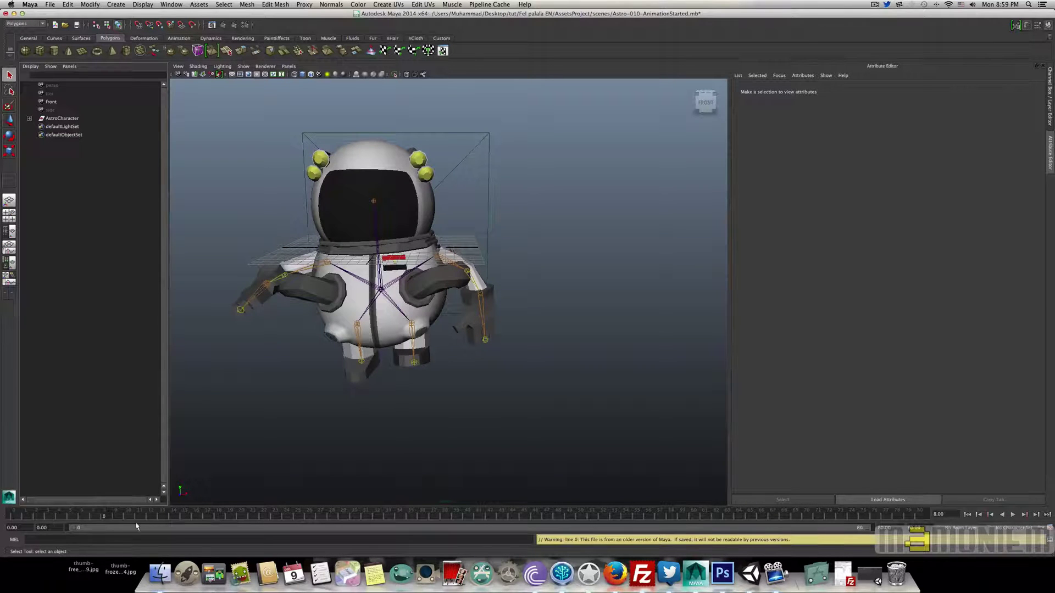
{"action": "key", "text": "alt+v"}
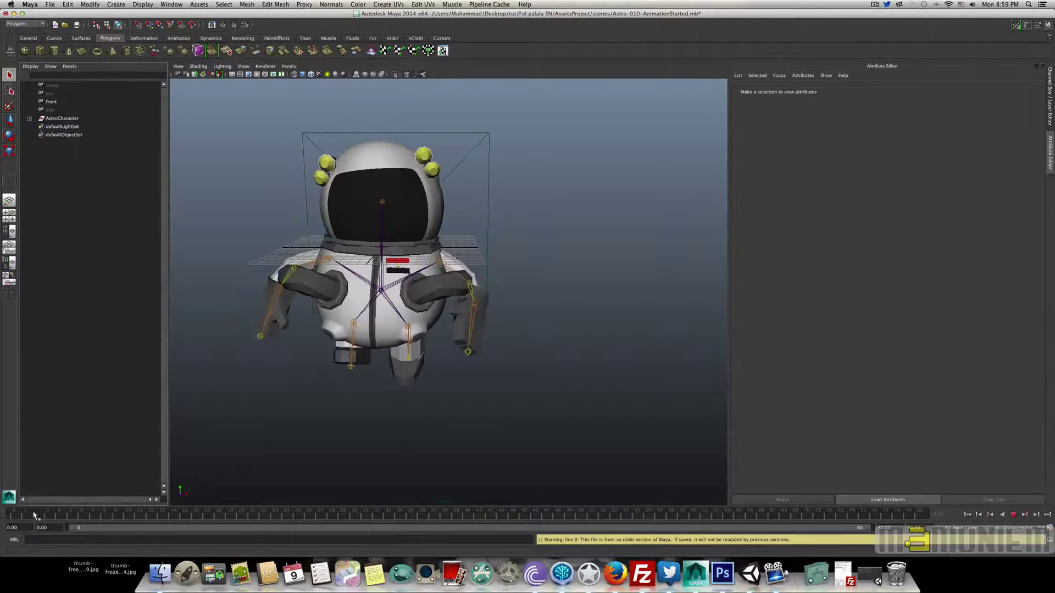
{"action": "key", "text": "Escape"}
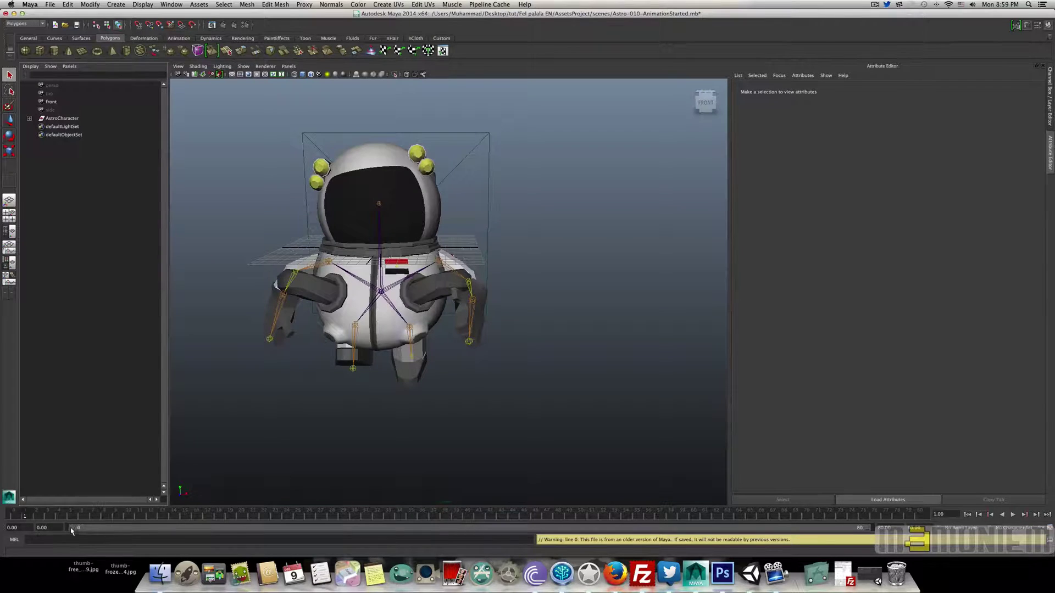
- Limit the playback range to frames 1–12 and play it through from frame 1
{"action": "left_click_drag", "start_coordinate": [72, 531], "coordinate": [76, 530]}
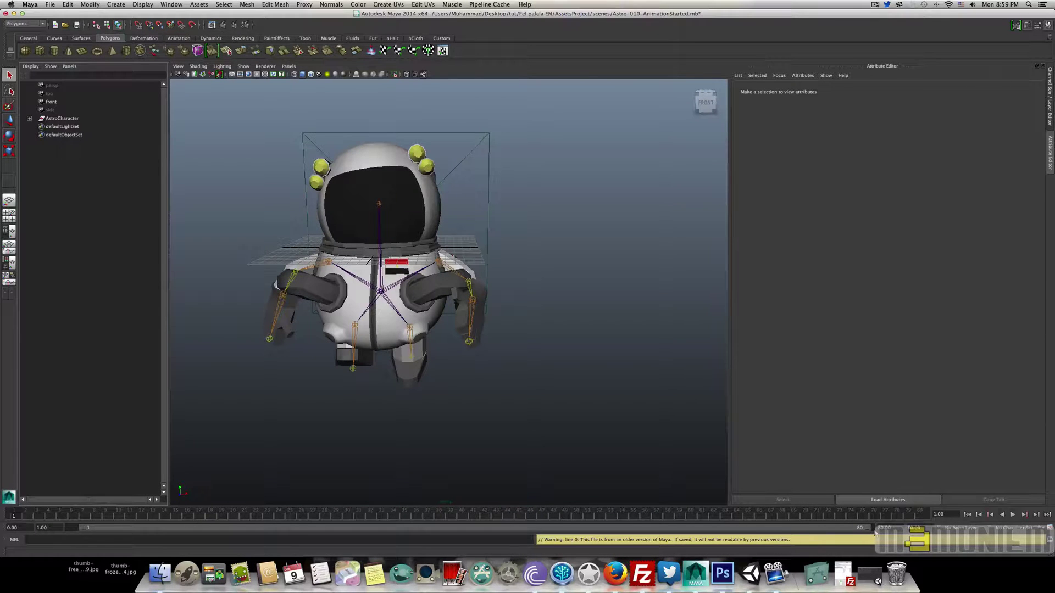
{"action": "left_click_drag", "start_coordinate": [866, 529], "coordinate": [364, 526]}
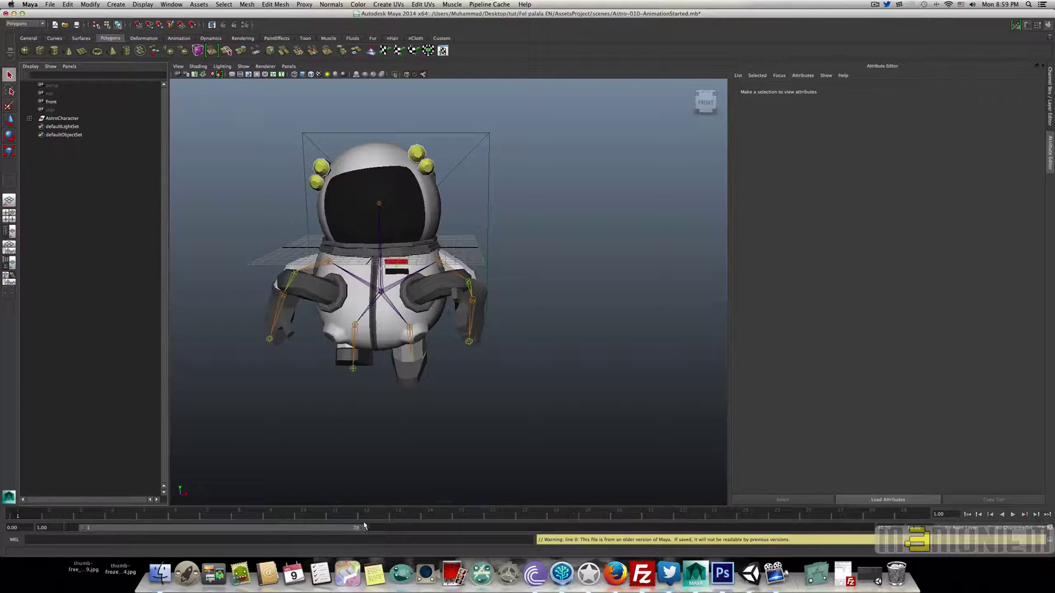
{"action": "key", "text": "alt+v"}
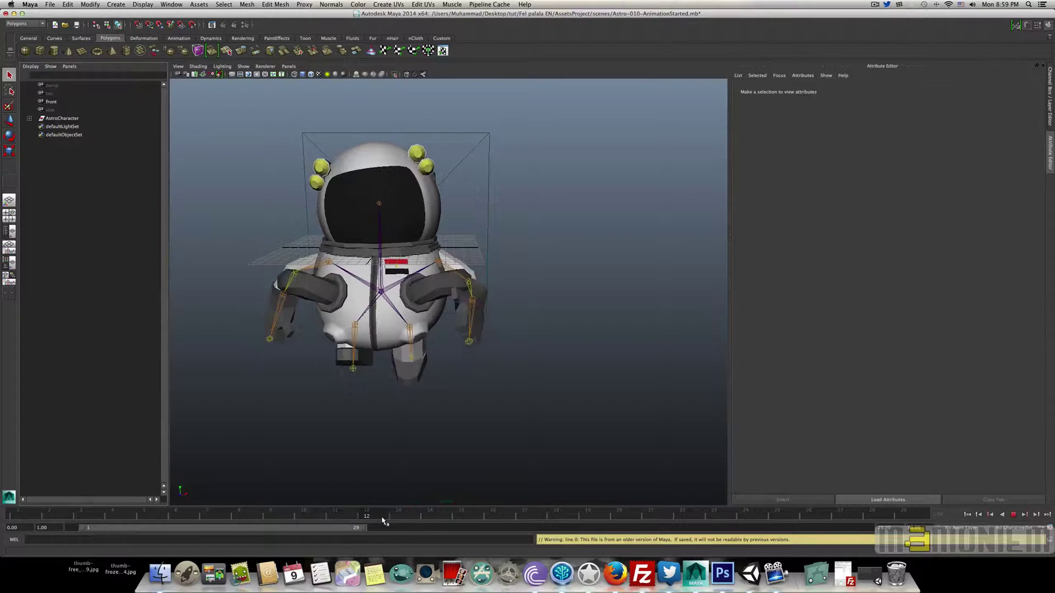
{"action": "key", "text": "alt+v"}
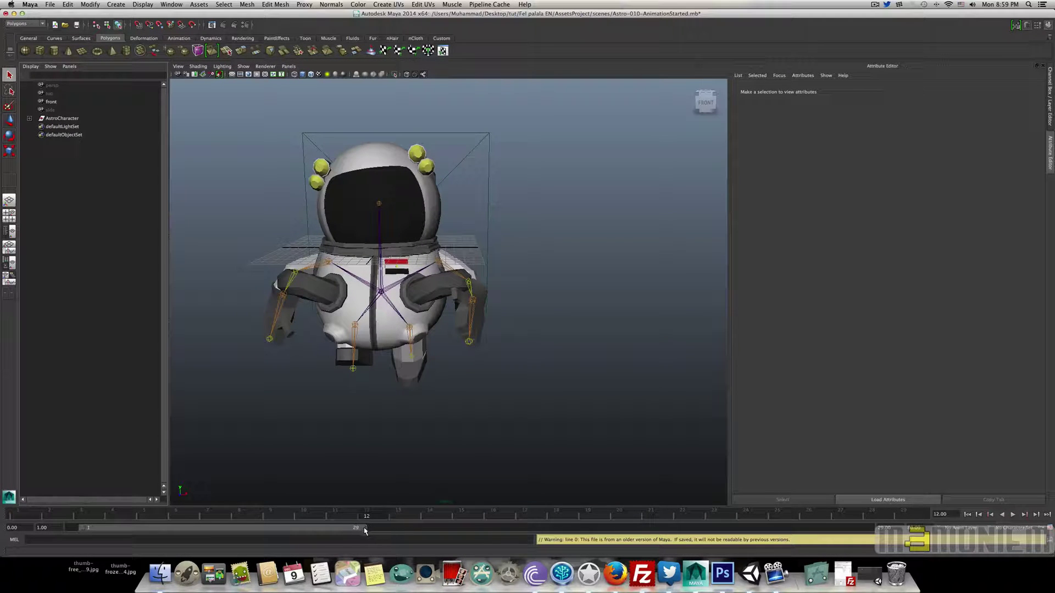
{"action": "left_click_drag", "start_coordinate": [364, 528], "coordinate": [191, 509]}
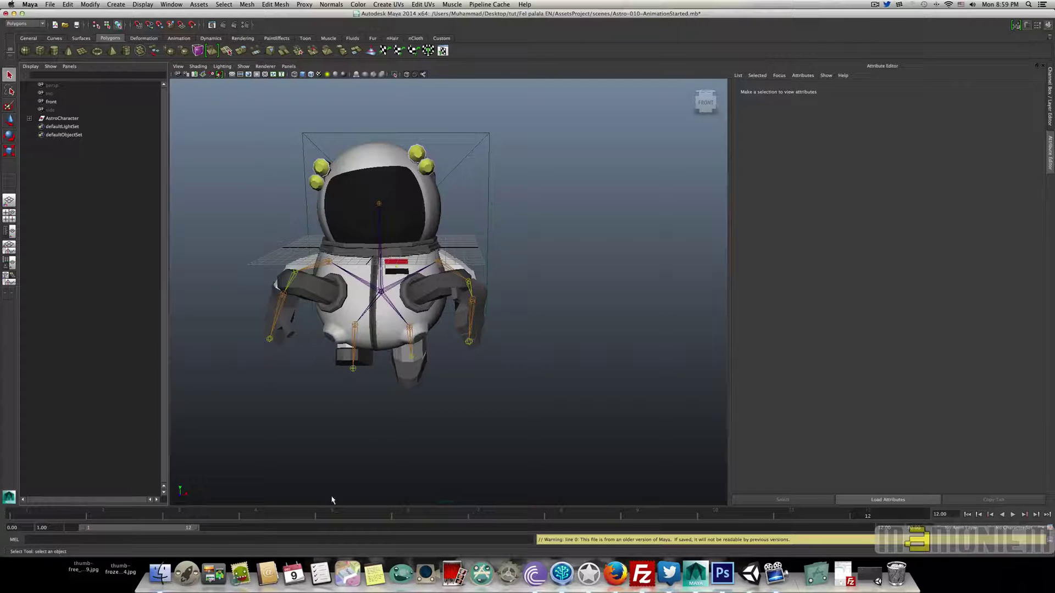
{"action": "left_click", "coordinate": [61, 512]}
{"action": "left_click", "coordinate": [1013, 514]}
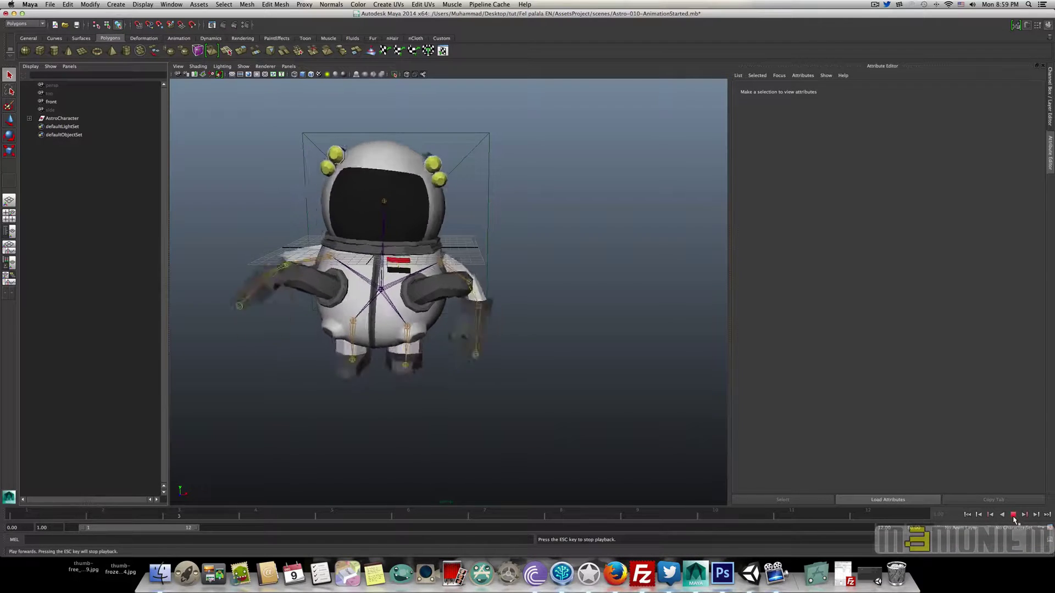
{"action": "left_click", "coordinate": [1013, 514]}
{"action": "left_click", "coordinate": [967, 514]}
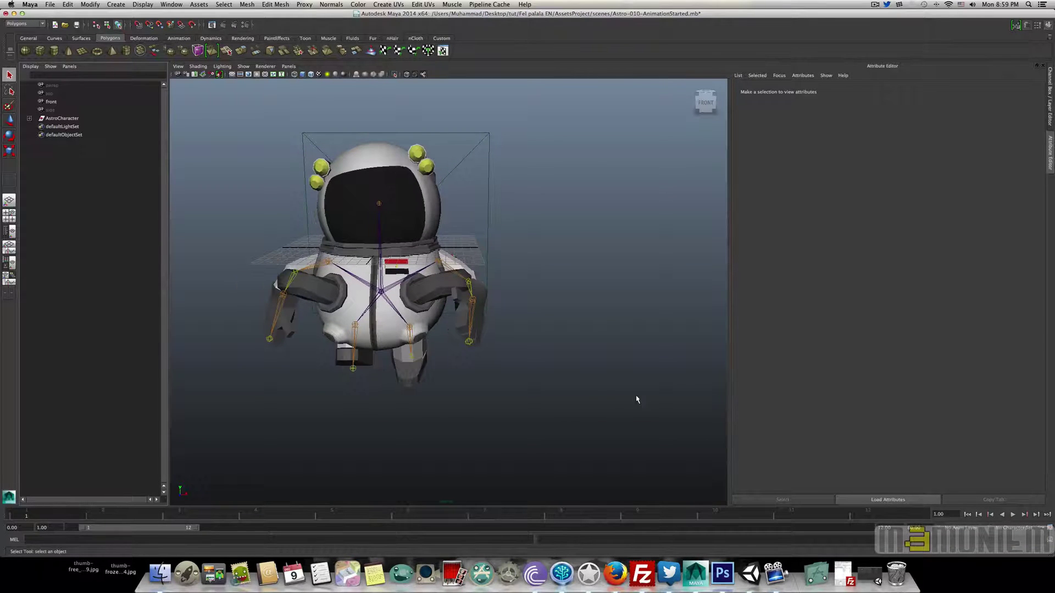
- Switch the viewport to the top camera with the resolution gate and zoom onto the astronaut
{"action": "key", "text": "space"}
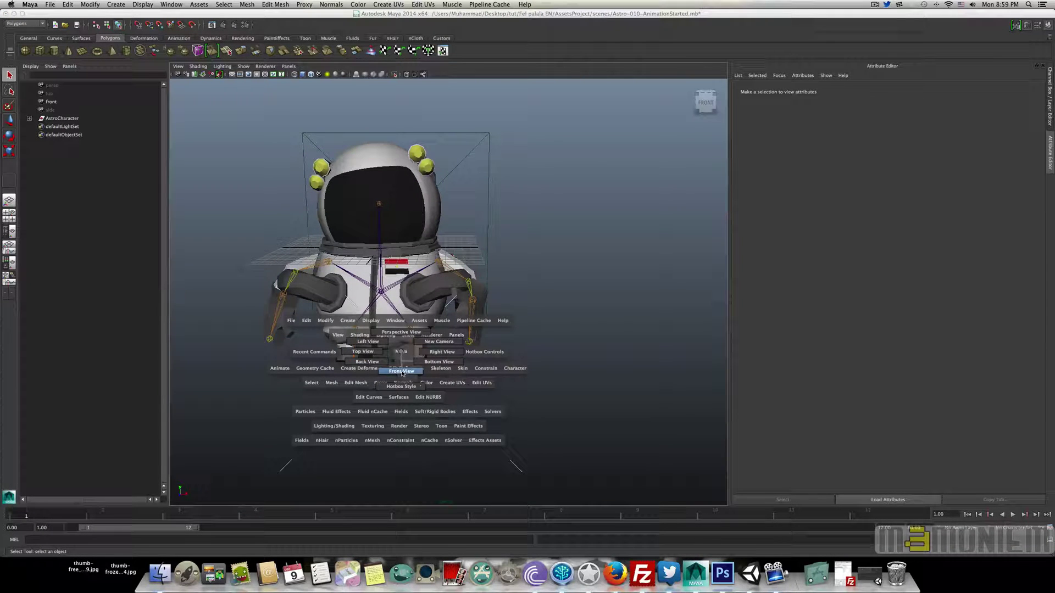
{"action": "left_click_drag", "start_coordinate": [367, 357], "coordinate": [395, 315]}
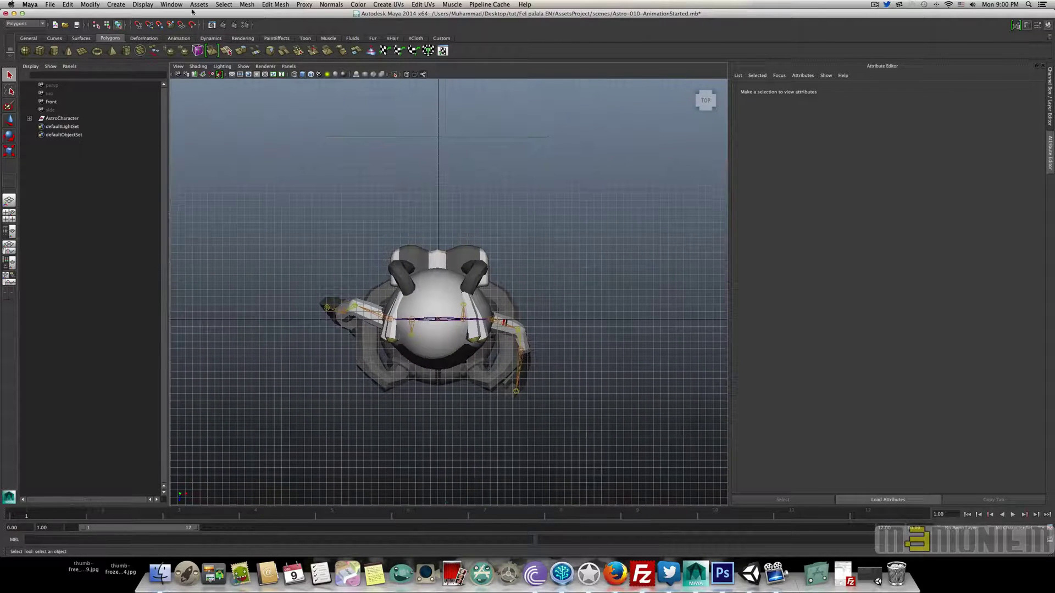
{"action": "left_click", "coordinate": [247, 74]}
{"action": "scroll", "coordinate": [465, 270], "scroll_direction": "up", "scroll_amount": 3}
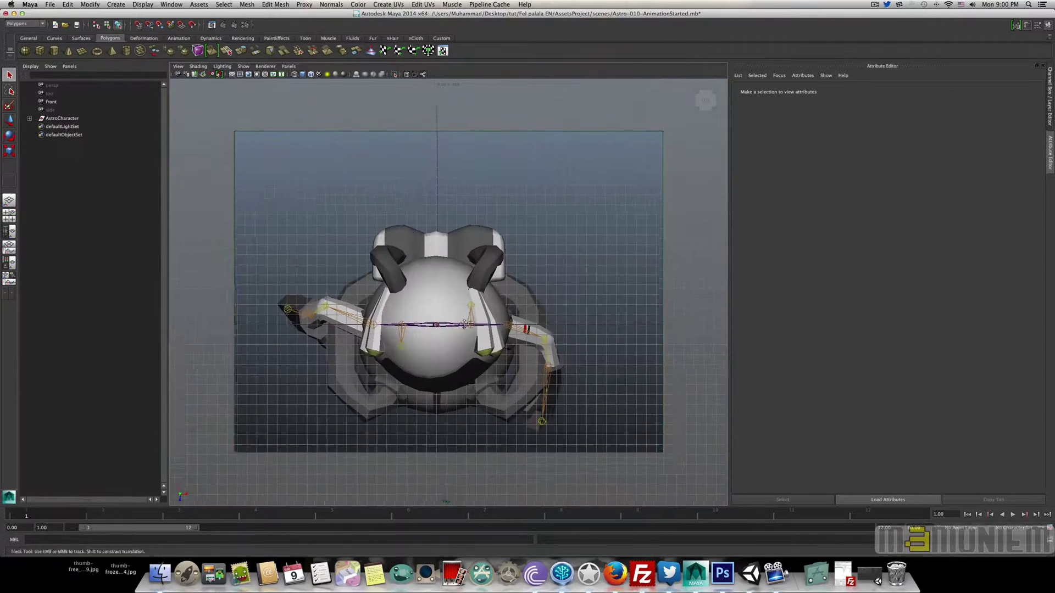
{"action": "scroll", "coordinate": [465, 270], "scroll_direction": "up", "scroll_amount": 2}
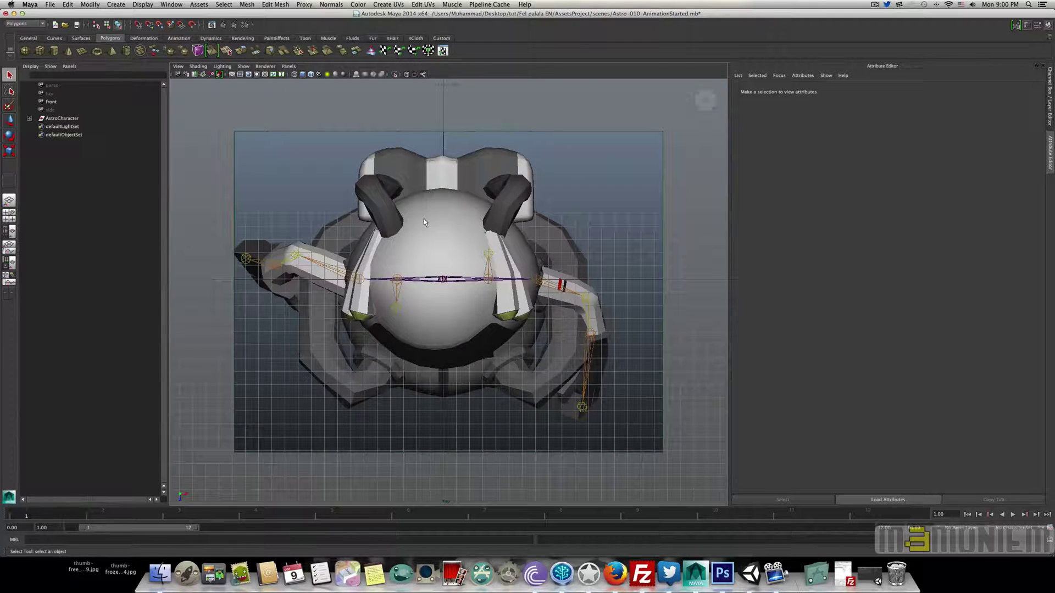
- Test-render the current frame from the top camera, view it in RGB, then close Render View
{"action": "left_click", "coordinate": [223, 25]}
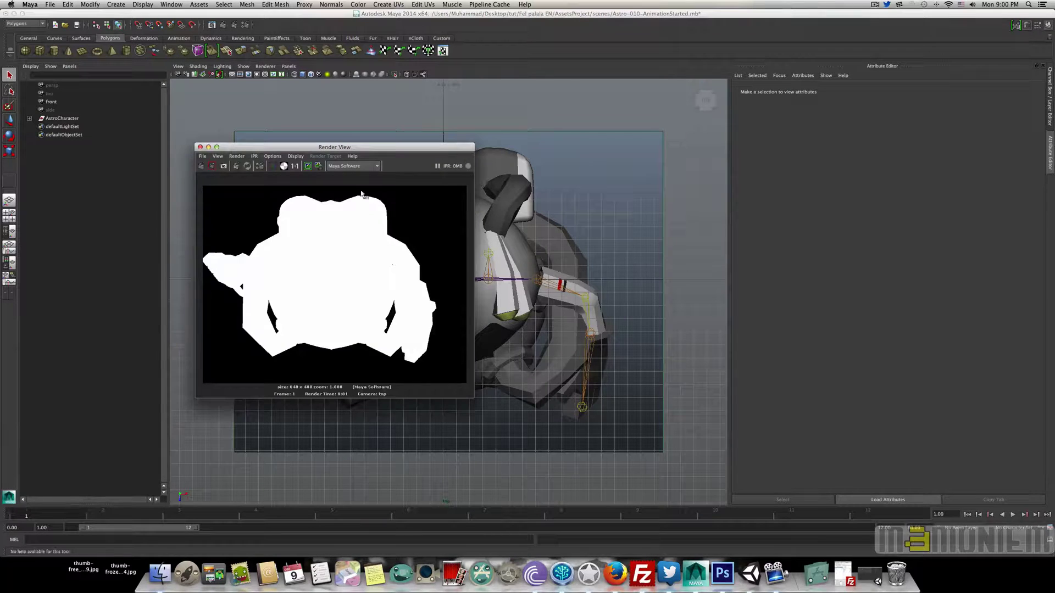
{"action": "left_click", "coordinate": [273, 166]}
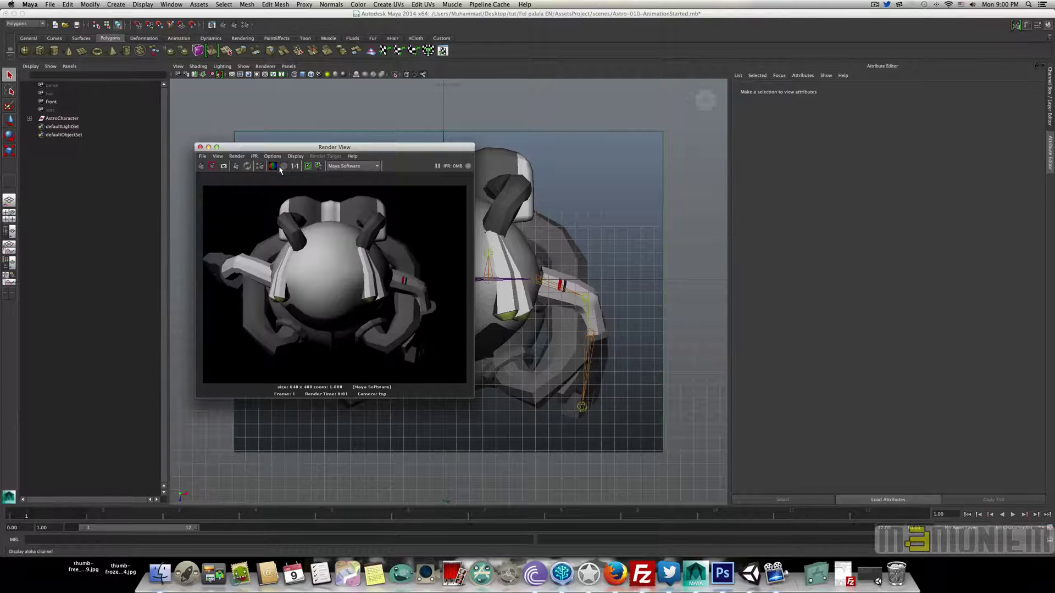
{"action": "left_click", "coordinate": [200, 146]}
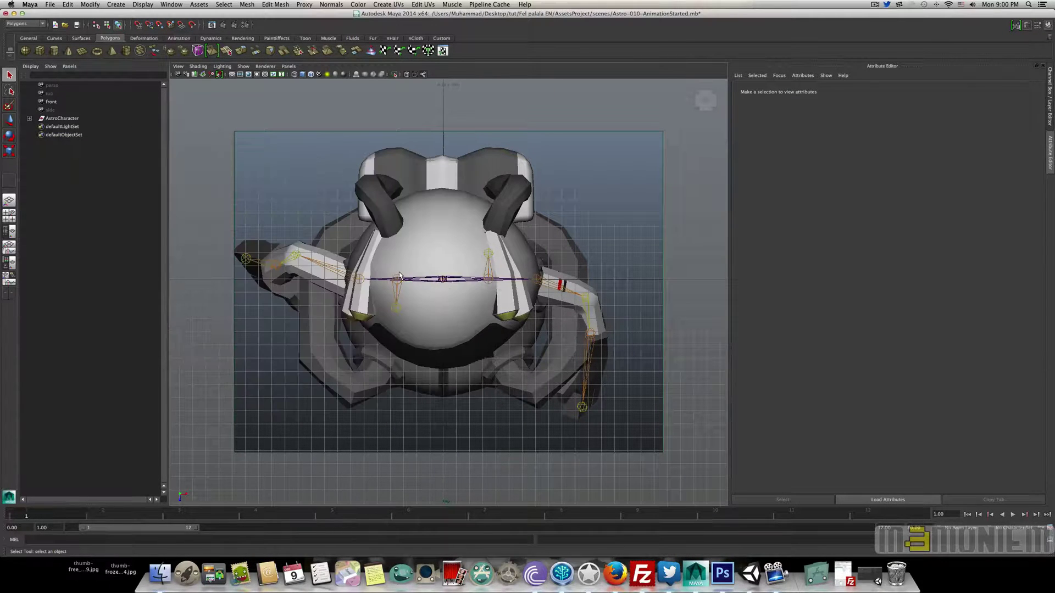
{"action": "scroll", "coordinate": [399, 276], "scroll_direction": "down", "scroll_amount": 3}
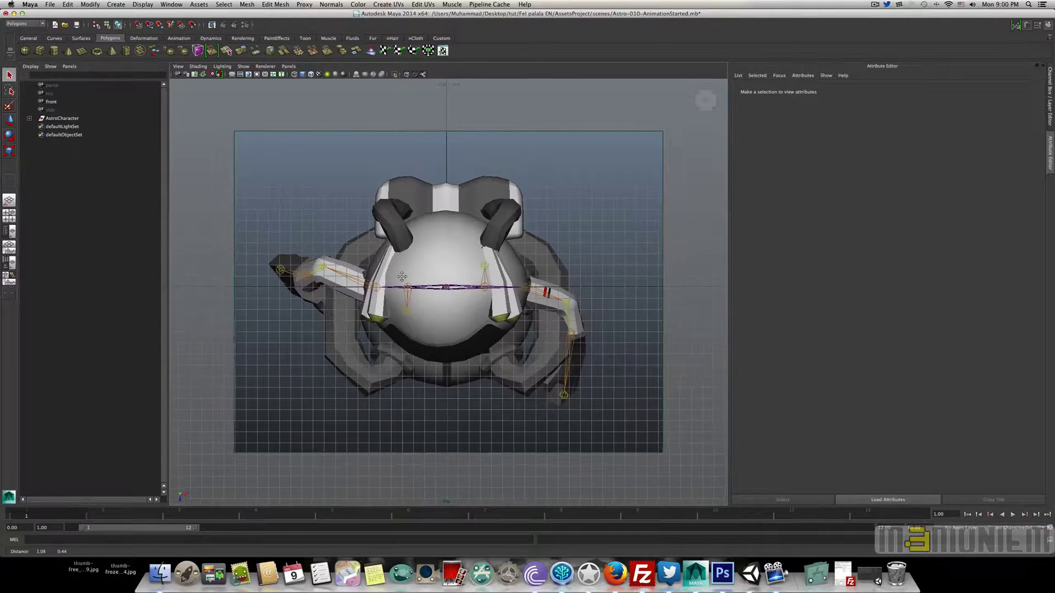
- Select the head, back wire and body meshes and assign them a new black Surface Shader
{"action": "left_click", "coordinate": [444, 257]}
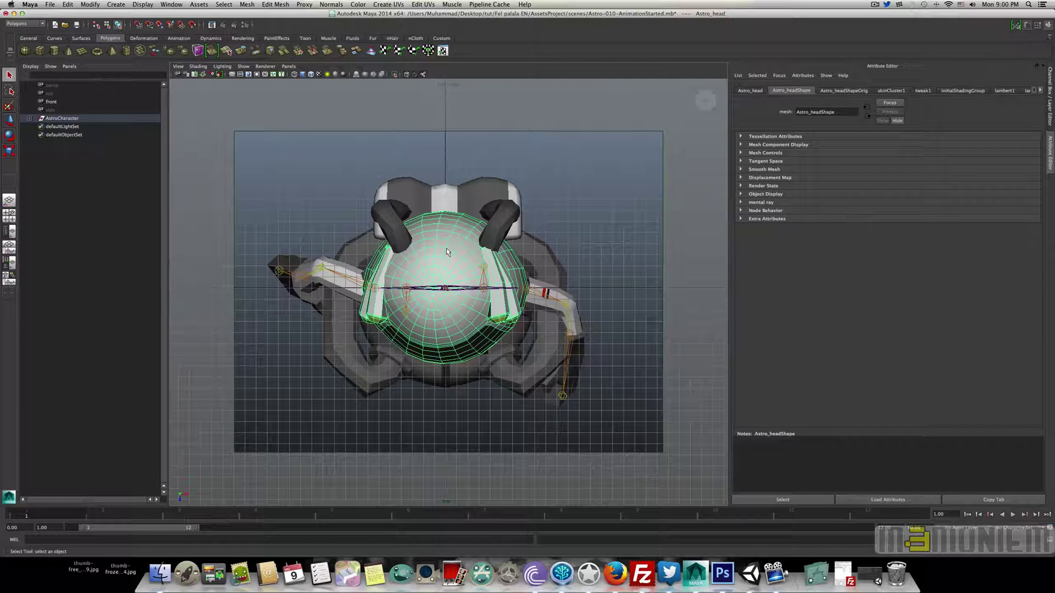
{"action": "left_click_drag", "start_coordinate": [588, 378], "coordinate": [295, 426]}
{"action": "left_click", "coordinate": [452, 371]}
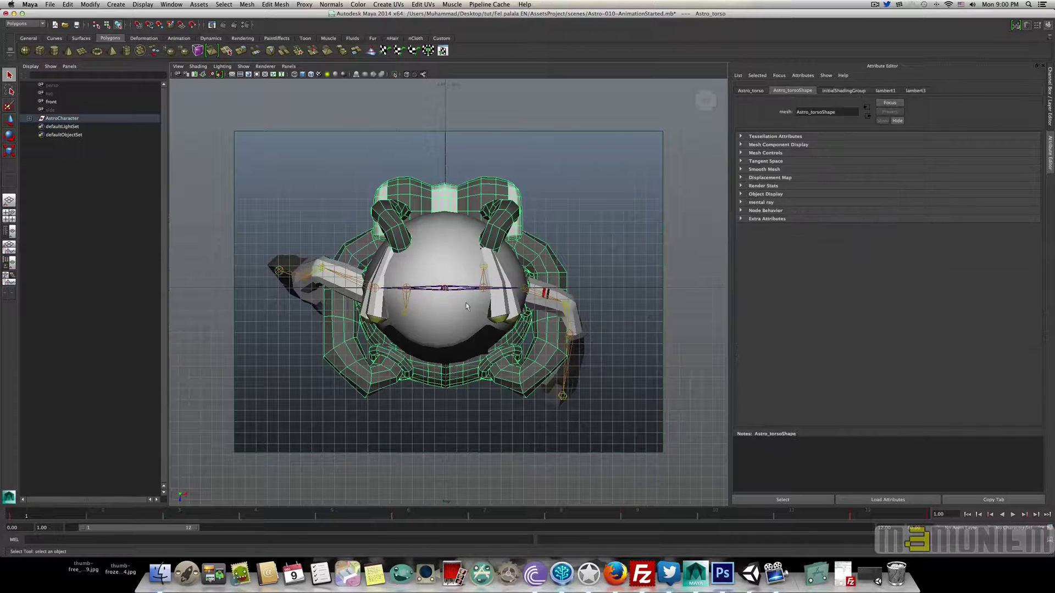
{"action": "left_click", "coordinate": [462, 257]}
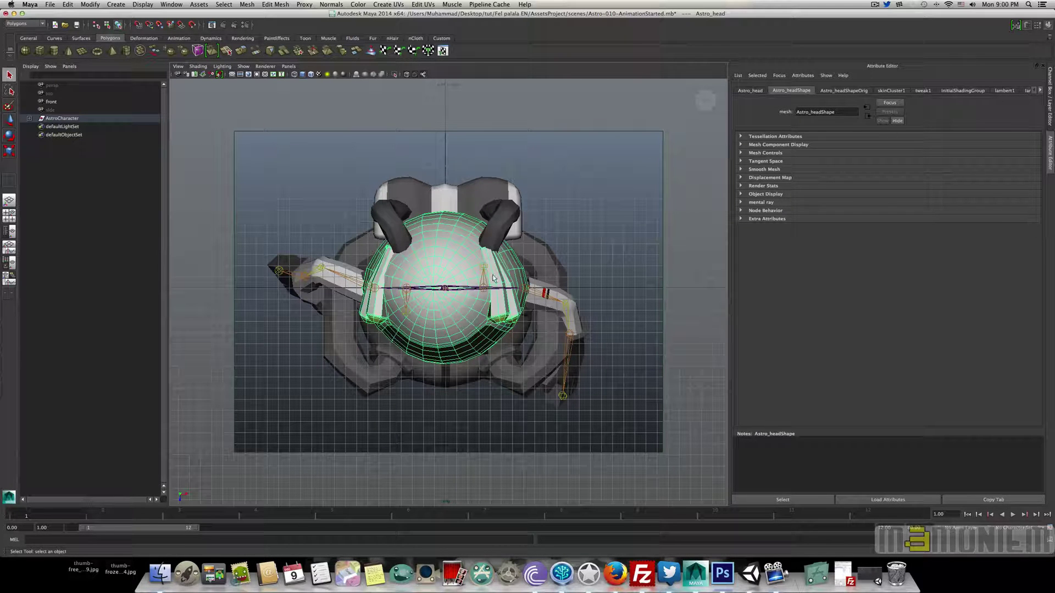
{"action": "left_click", "coordinate": [513, 218]}
{"action": "left_click_drag", "start_coordinate": [588, 302], "coordinate": [262, 403]}
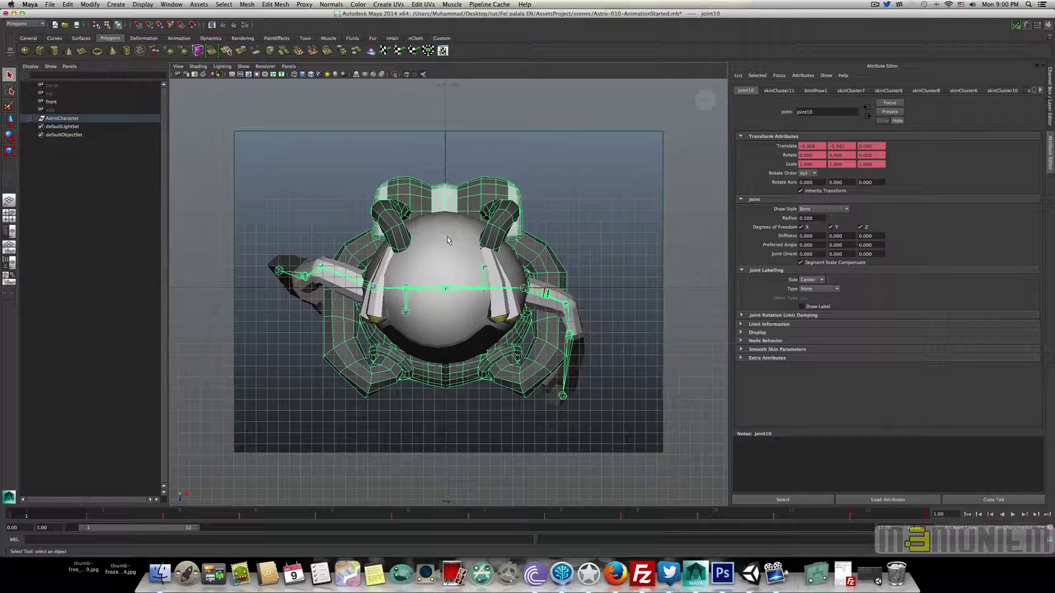
{"action": "right_click_drag", "start_coordinate": [448, 236], "coordinate": [536, 439]}
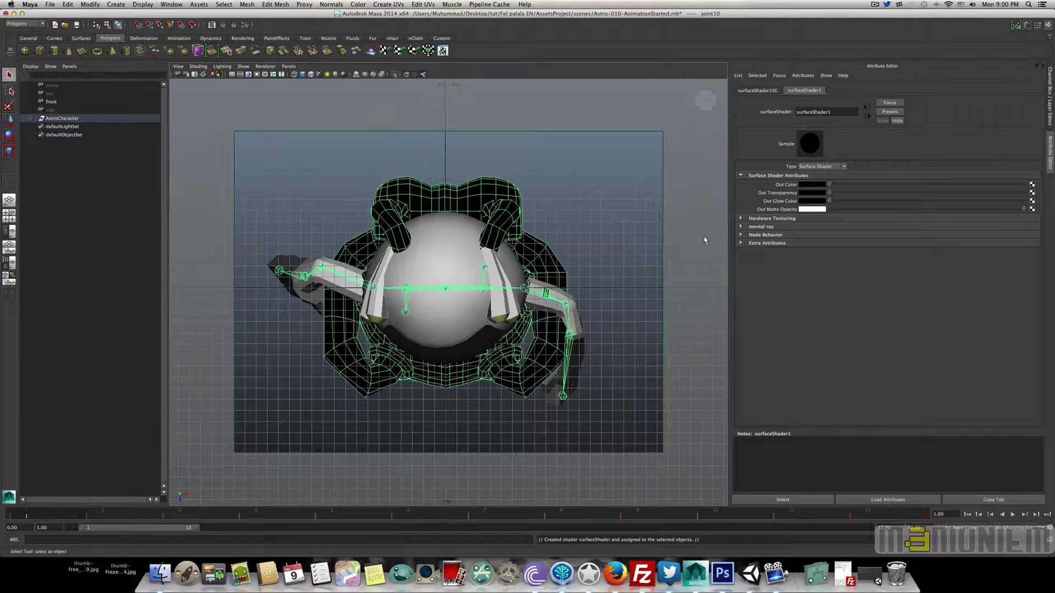
- Assign the existing surfaceShader1 to the head, both hands and the back wire
{"action": "left_click", "coordinate": [454, 253]}
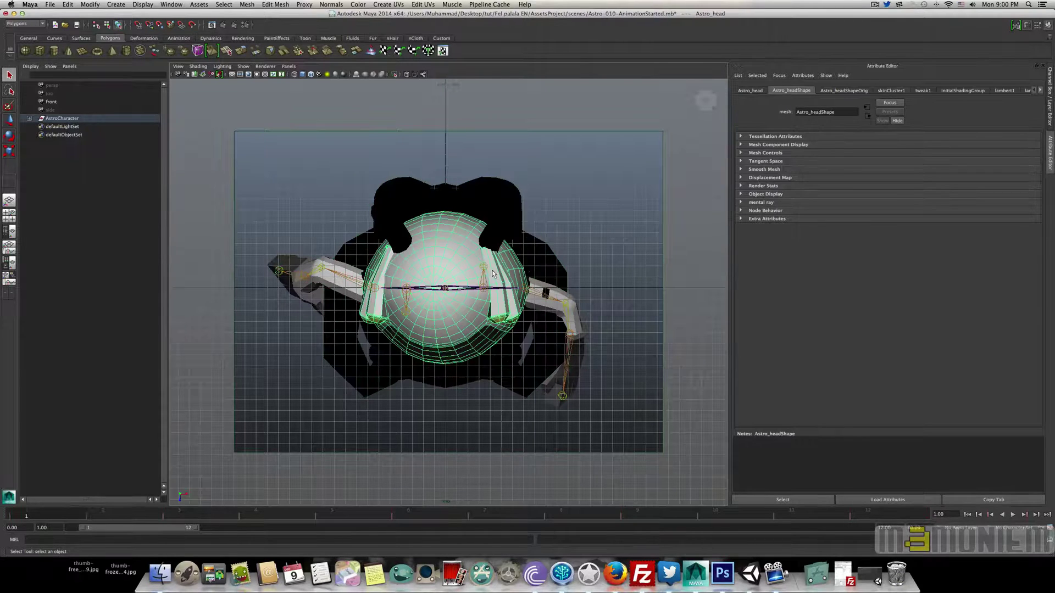
{"action": "left_click_drag", "start_coordinate": [342, 265], "coordinate": [328, 267], "text": "alt"}
{"action": "left_click", "coordinate": [328, 262]}
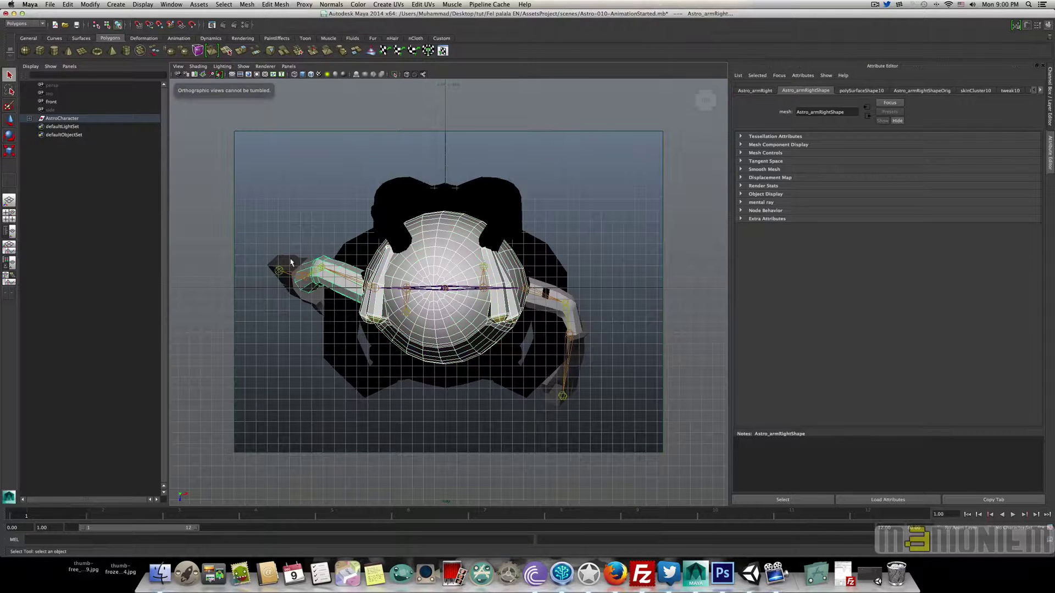
{"action": "left_click", "coordinate": [577, 342]}
{"action": "right_click_drag", "start_coordinate": [577, 342], "coordinate": [637, 555]}
{"action": "left_click", "coordinate": [507, 216]}
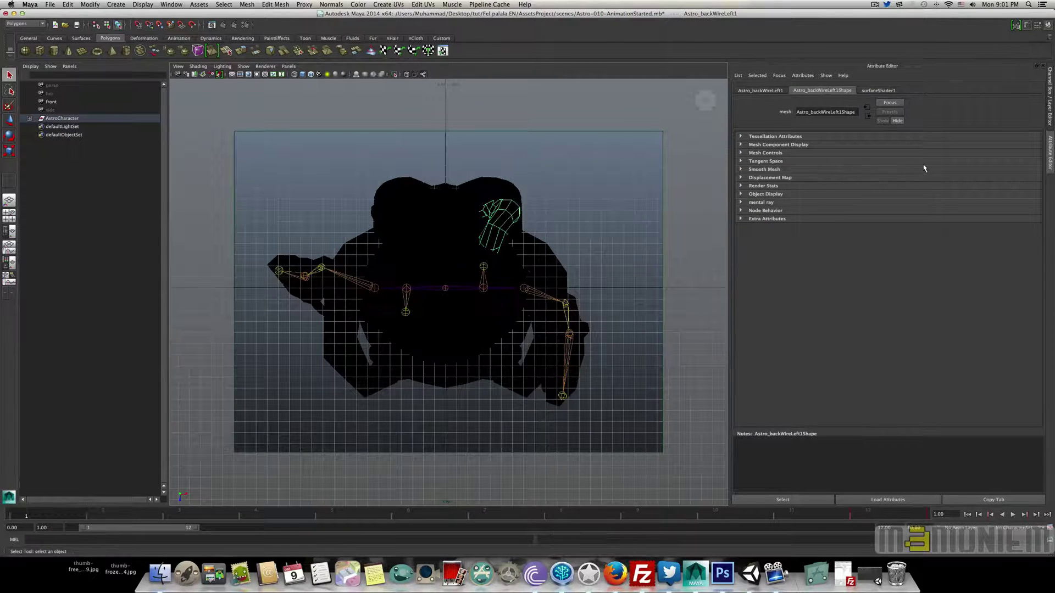
- Lighten surfaceShader1's Out Color from black to grey and test-render the silhouette
{"action": "left_click", "coordinate": [878, 90]}
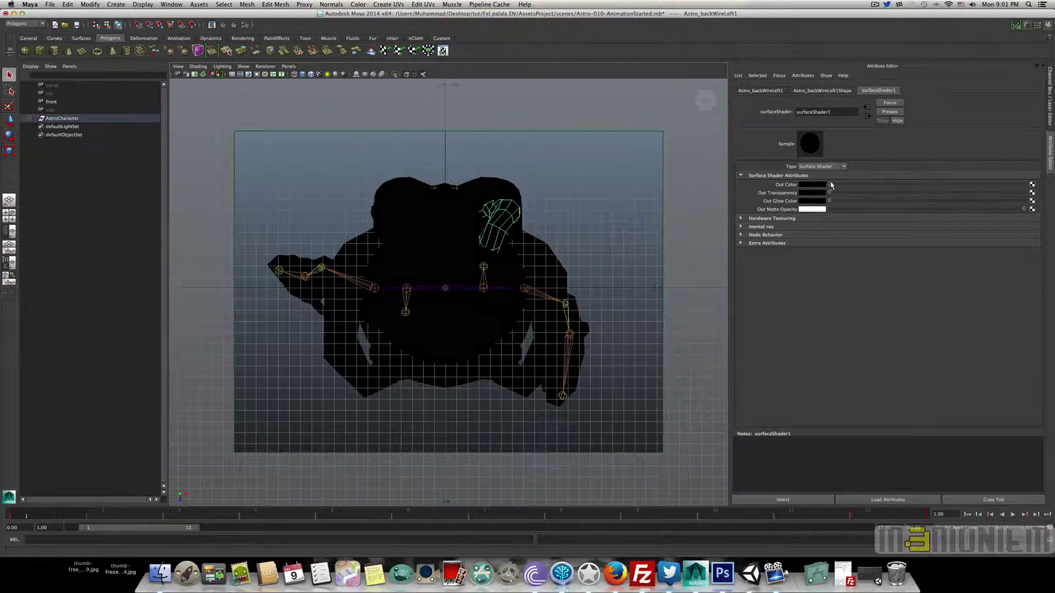
{"action": "left_click_drag", "start_coordinate": [829, 185], "coordinate": [883, 188]}
{"action": "left_click_drag", "start_coordinate": [892, 185], "coordinate": [899, 186]}
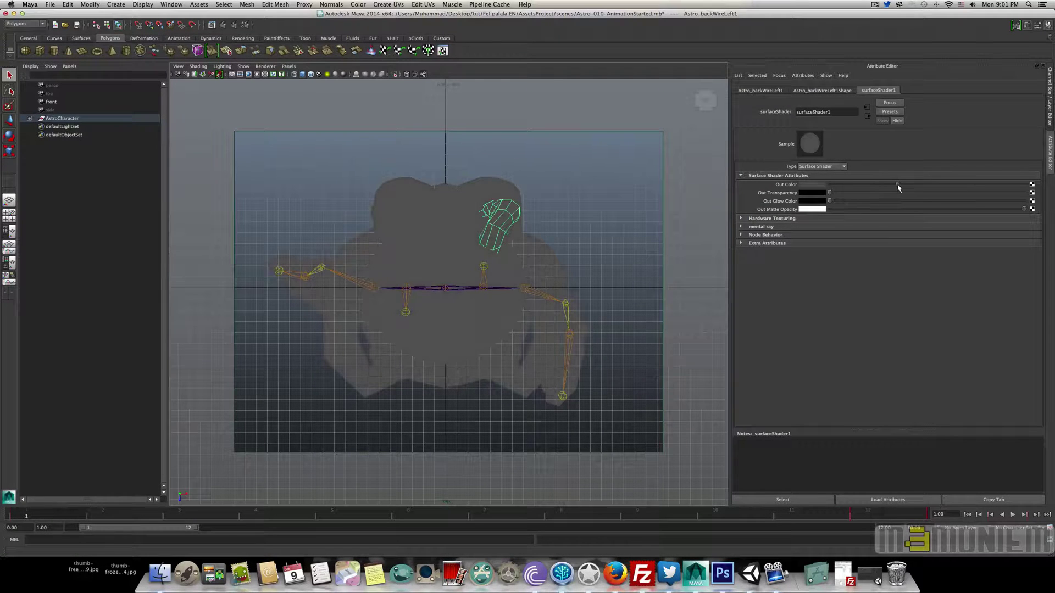
{"action": "left_click", "coordinate": [233, 26]}
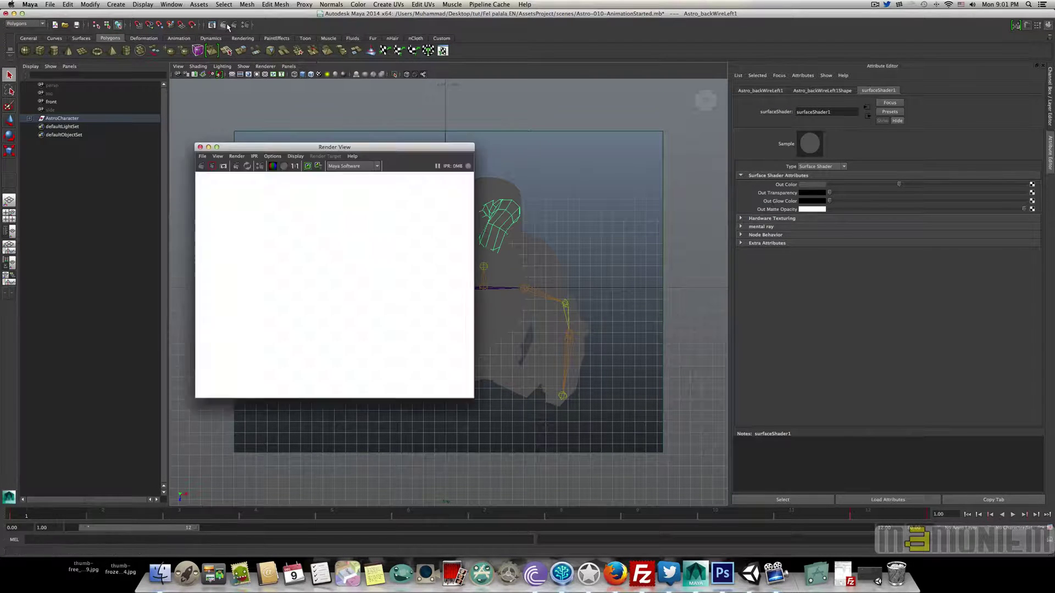
{"action": "left_click", "coordinate": [200, 148]}
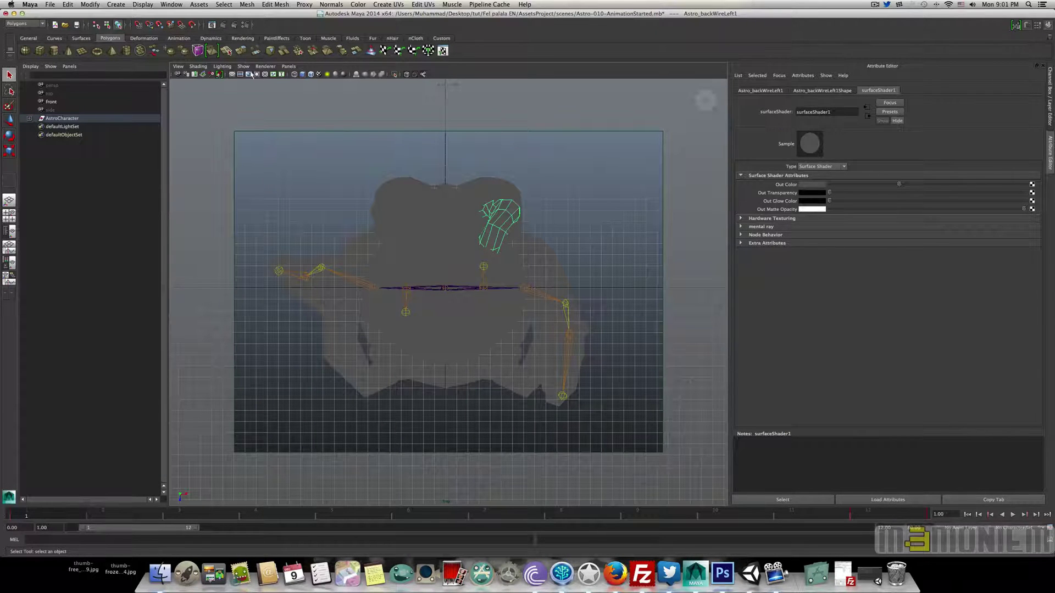
- Box-select the whole character using the selection filter, then clear the selection
{"action": "left_click", "coordinate": [128, 26]}
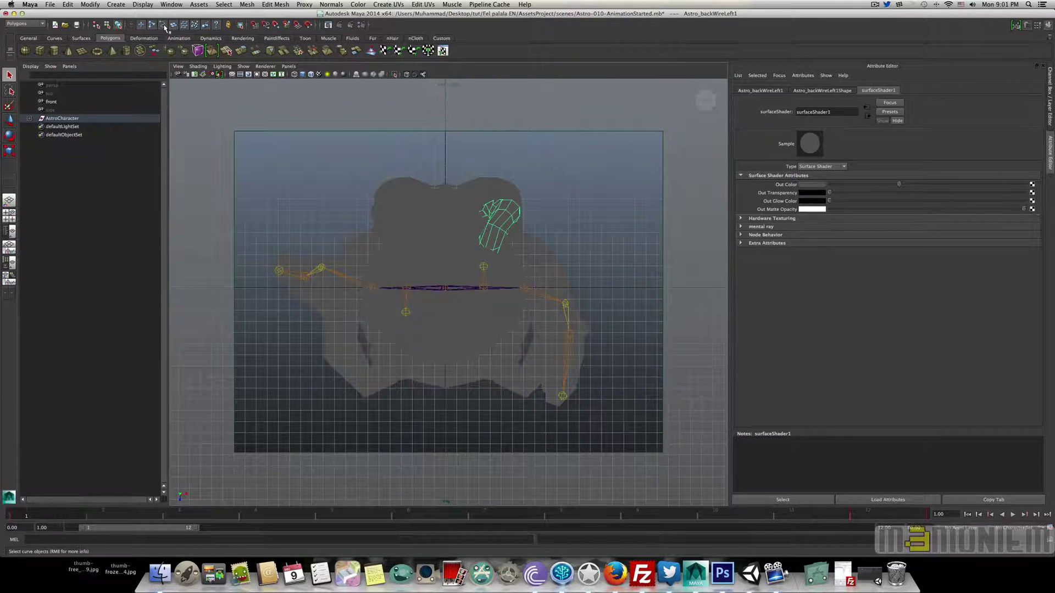
{"action": "left_click_drag", "start_coordinate": [250, 153], "coordinate": [573, 419]}
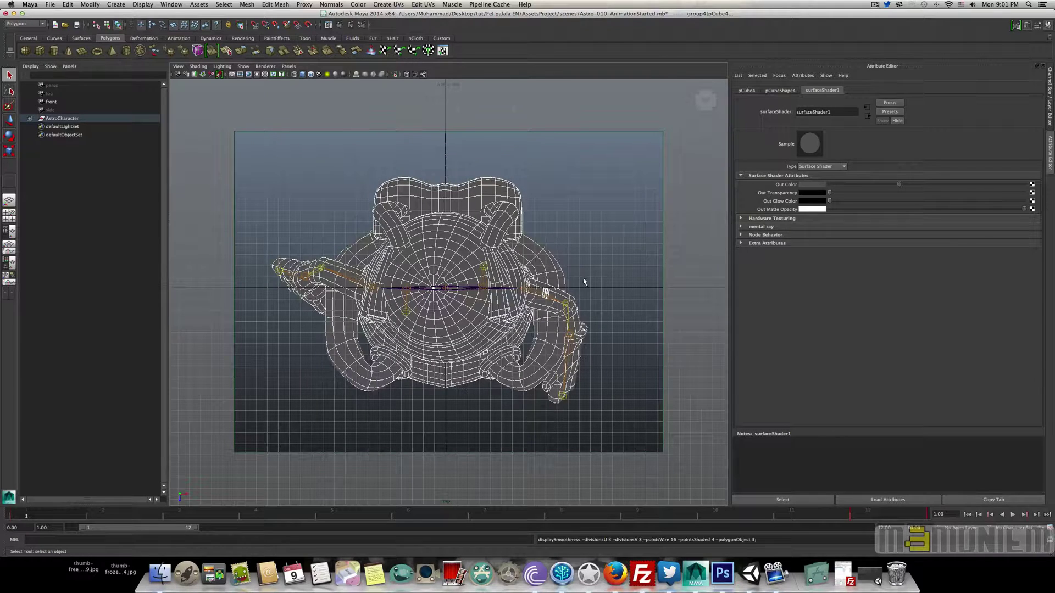
{"action": "left_click", "coordinate": [546, 189]}
- In Render View, choose mental ray as the renderer and redo the top-view render
{"action": "left_click", "coordinate": [339, 24]}
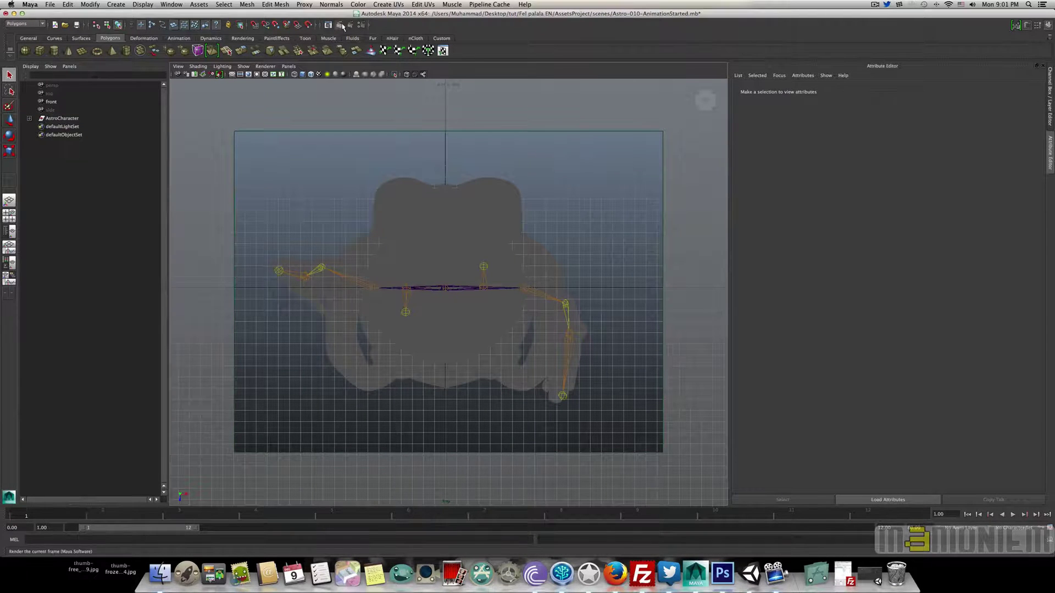
{"action": "left_click", "coordinate": [352, 166]}
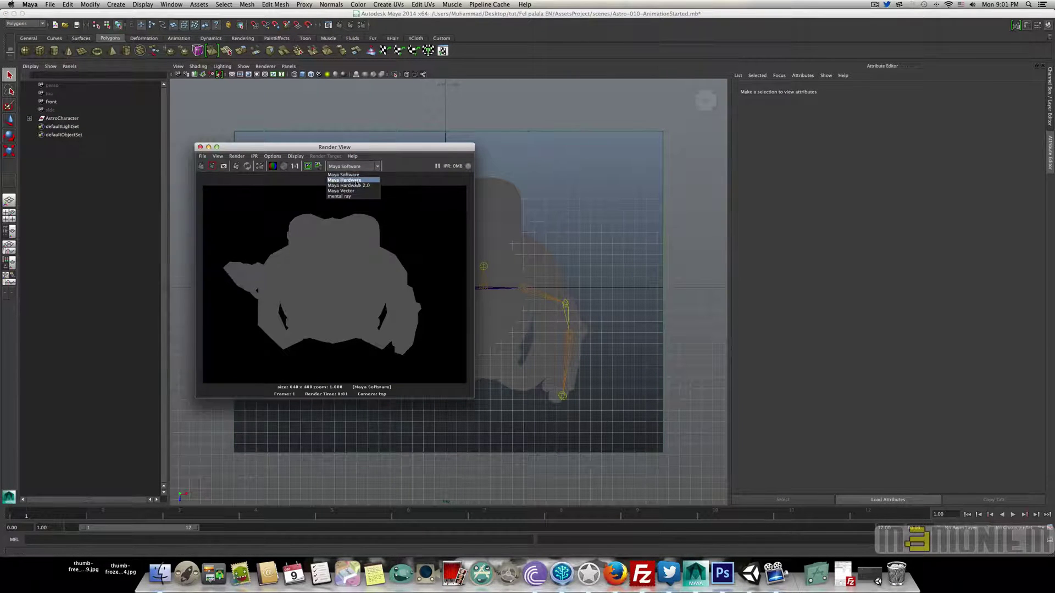
{"action": "left_click", "coordinate": [361, 196]}
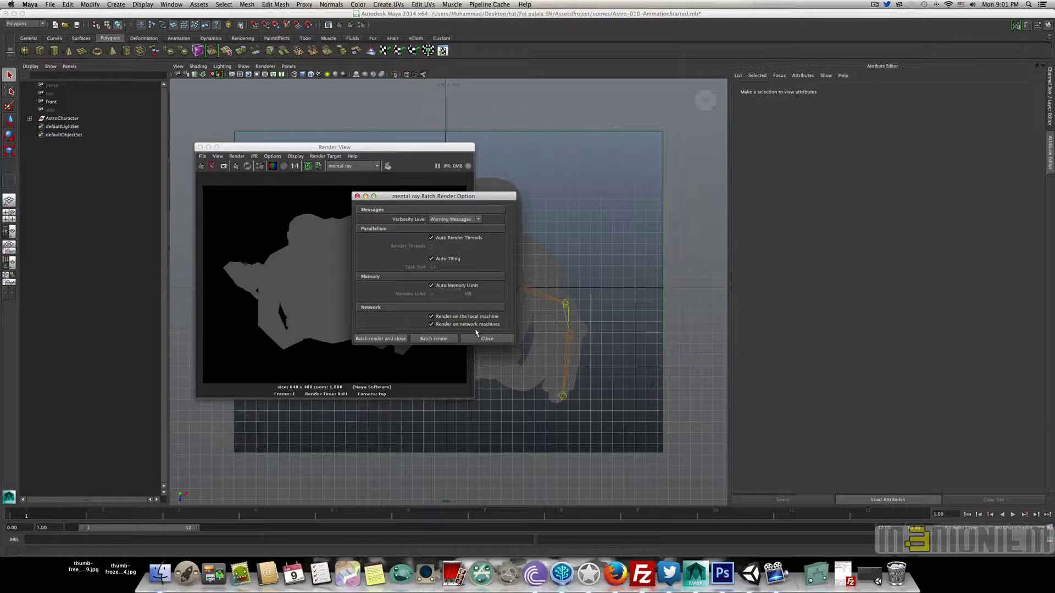
{"action": "left_click", "coordinate": [491, 343]}
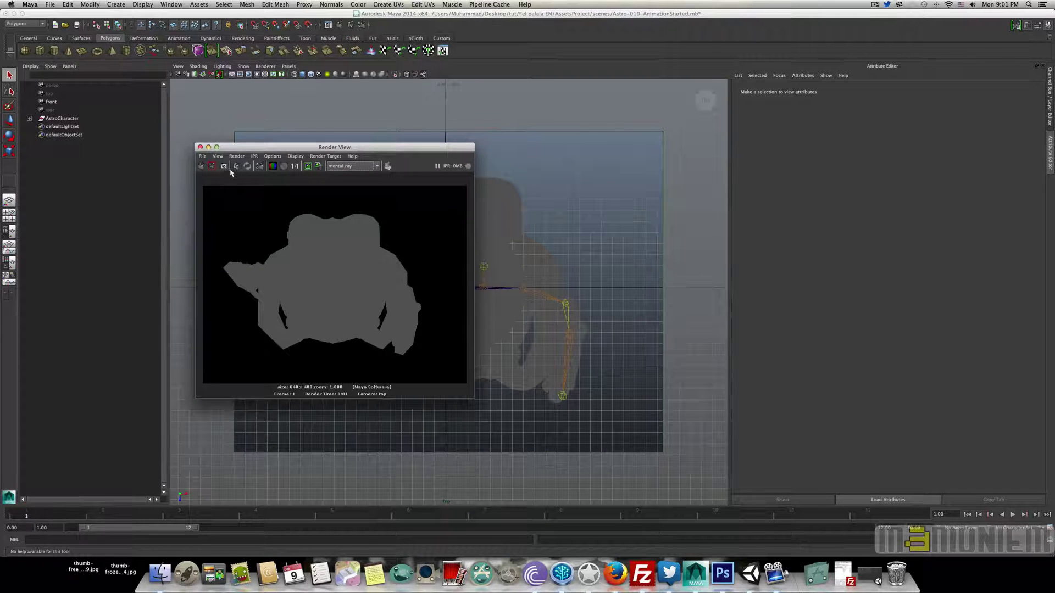
{"action": "left_click", "coordinate": [204, 167]}
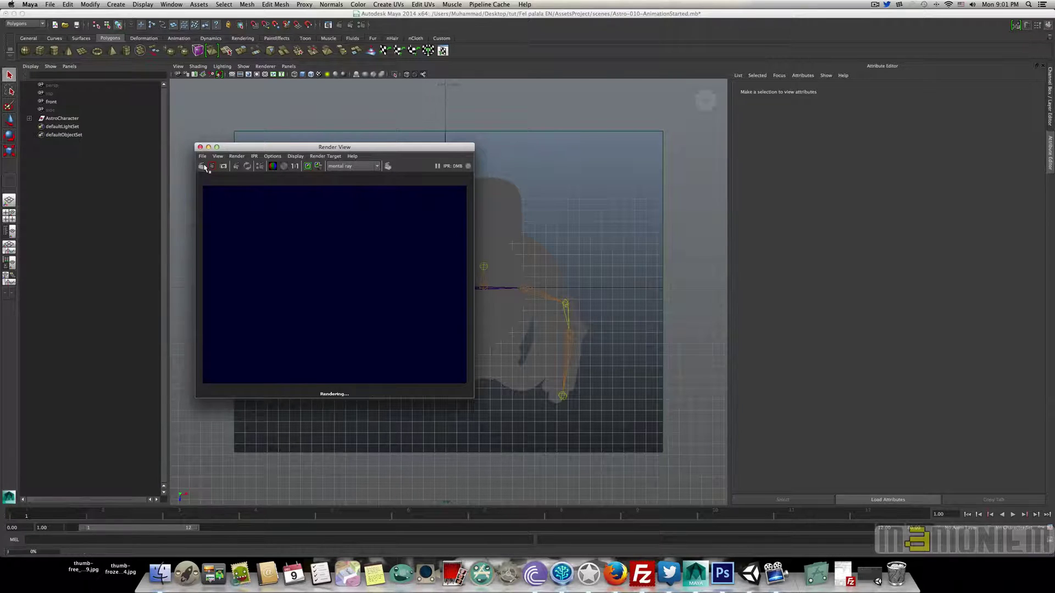
{"action": "left_click_drag", "start_coordinate": [238, 150], "coordinate": [279, 148]}
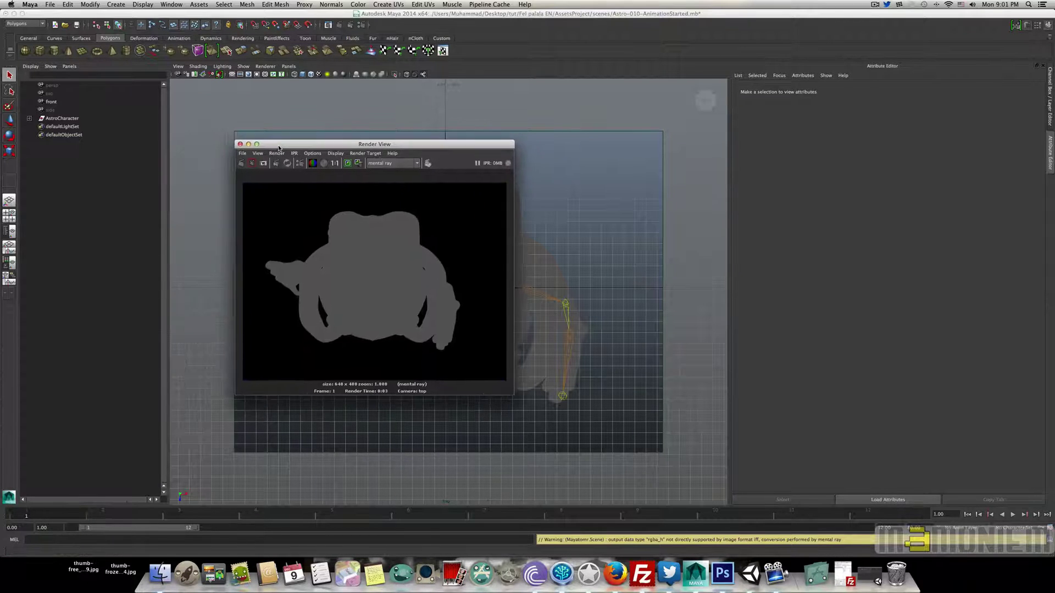
{"action": "left_click", "coordinate": [241, 144]}
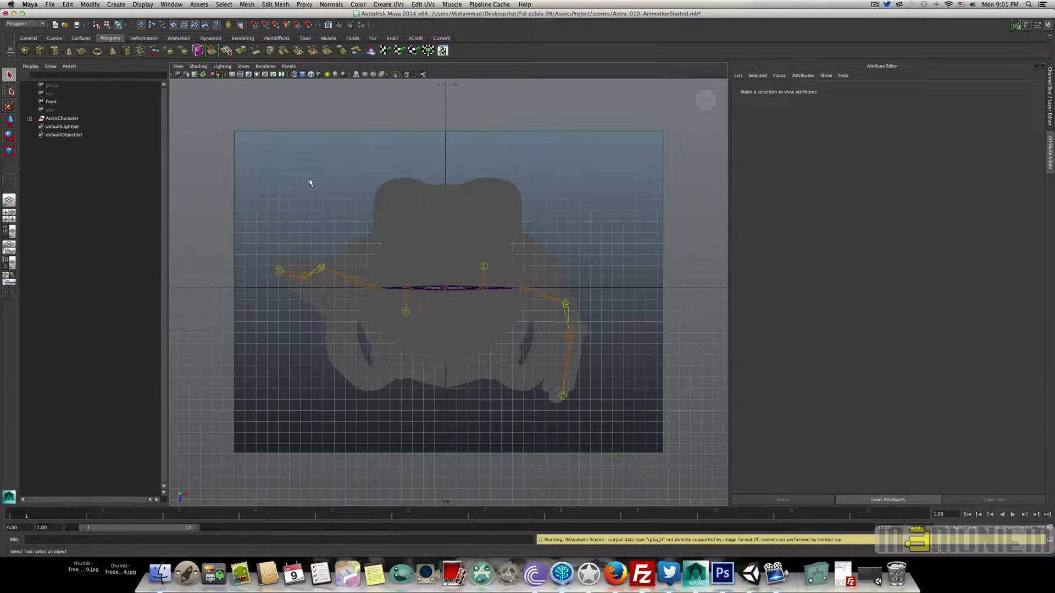
- Set the render output image format to PNG in Render Settings
{"action": "left_click", "coordinate": [359, 25]}
{"action": "key", "text": "alt+v"}
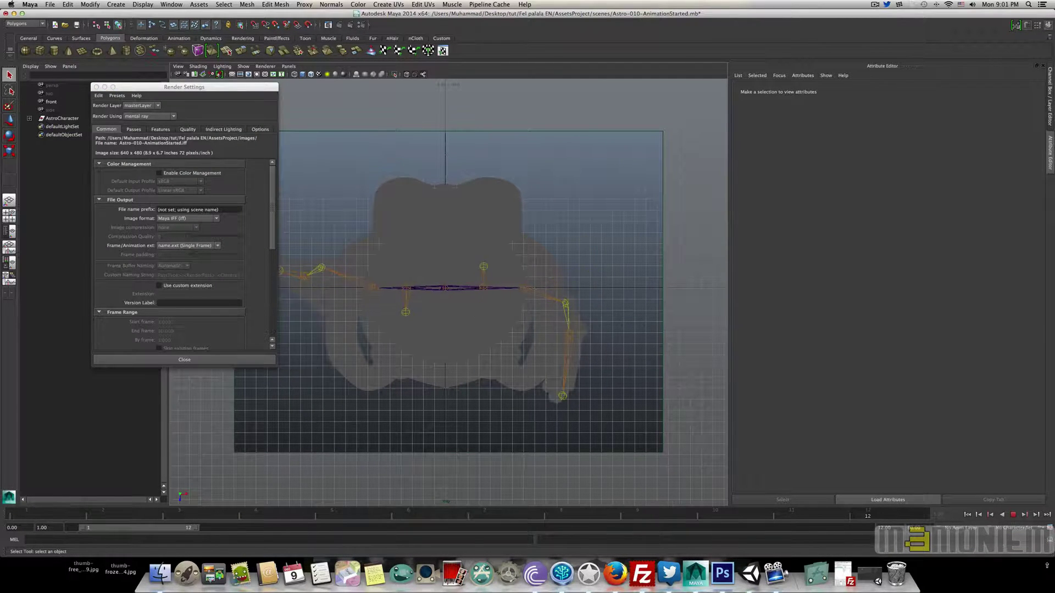
{"action": "left_click", "coordinate": [190, 218]}
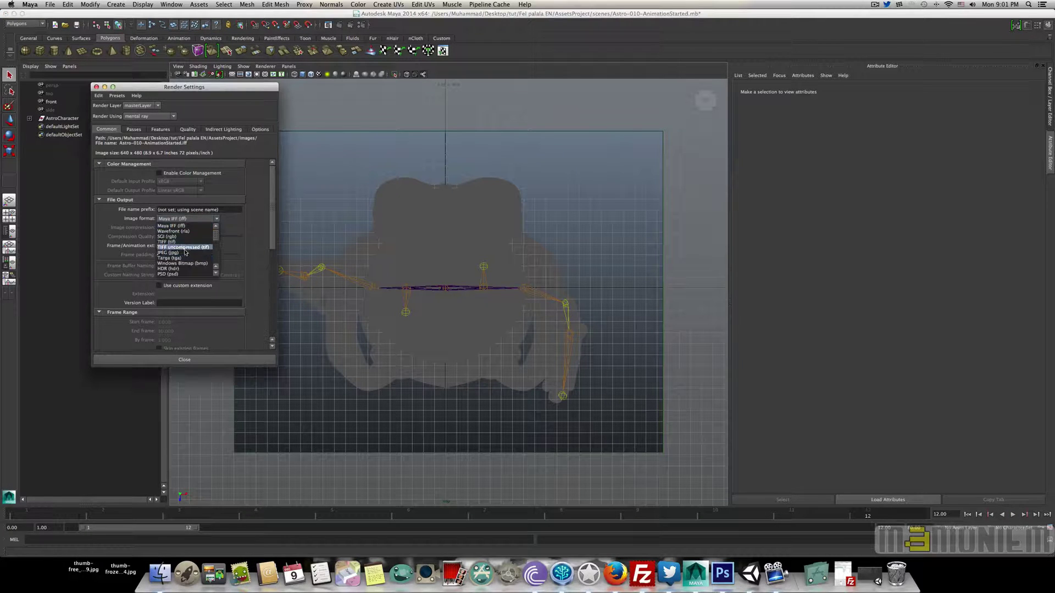
{"action": "scroll", "coordinate": [189, 254], "scroll_direction": "down", "scroll_amount": 3}
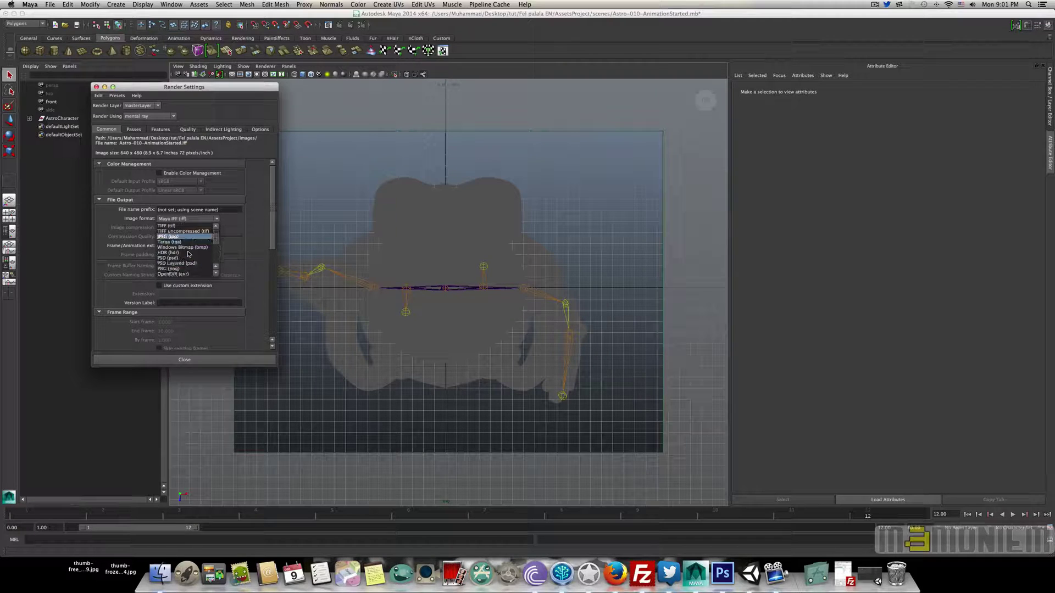
{"action": "left_click", "coordinate": [181, 268]}
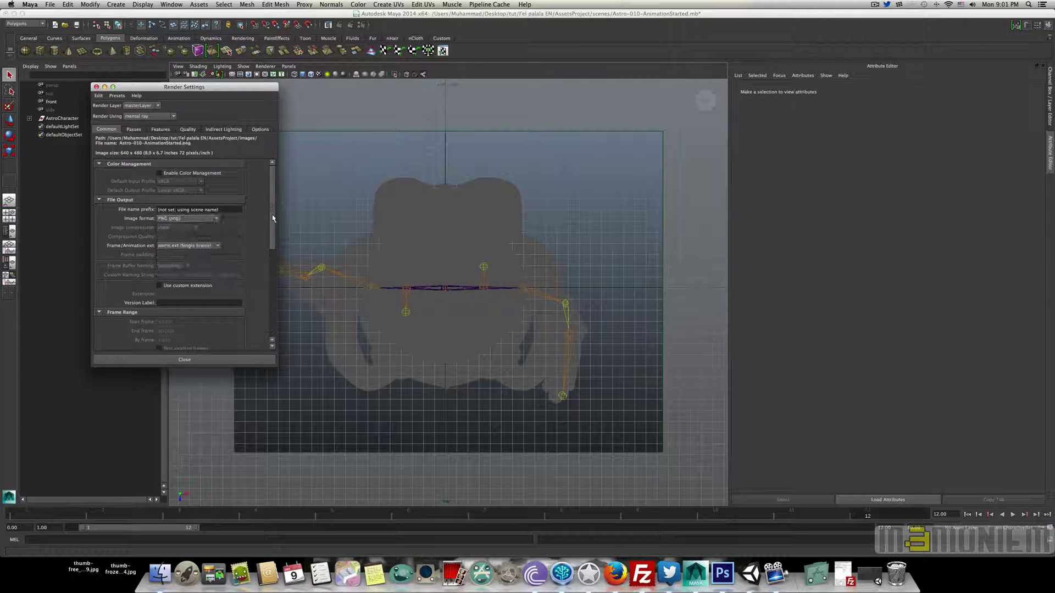
{"action": "mouse_move", "coordinate": [274, 214]}
{"action": "left_mouse_down"}
{"action": "mouse_move", "coordinate": [269, 262]}
{"action": "mouse_move", "coordinate": [259, 208]}
{"action": "left_mouse_up"}
- Use name#.ext frame numbering with end frame 12, then close Render Settings
{"action": "left_click", "coordinate": [191, 247]}
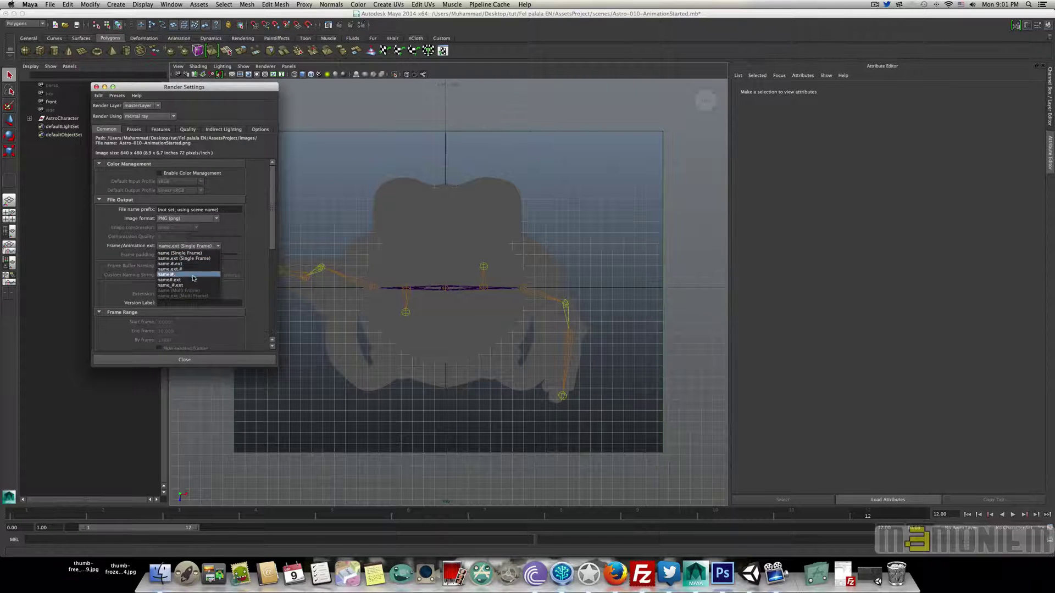
{"action": "left_click", "coordinate": [194, 280]}
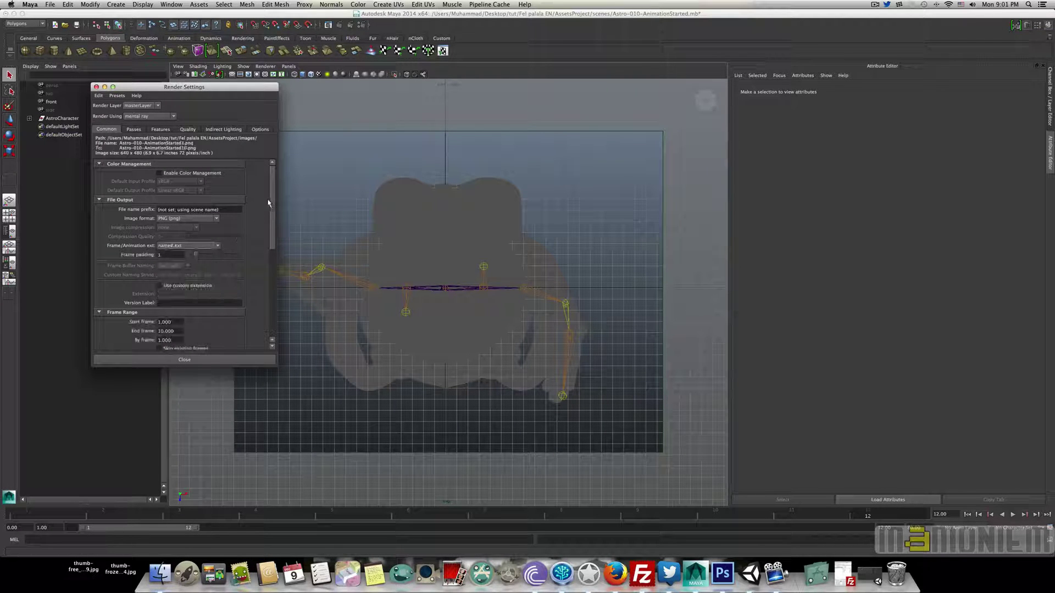
{"action": "scroll", "coordinate": [268, 203], "scroll_direction": "down", "scroll_amount": 5}
{"action": "double_click", "coordinate": [170, 231]}
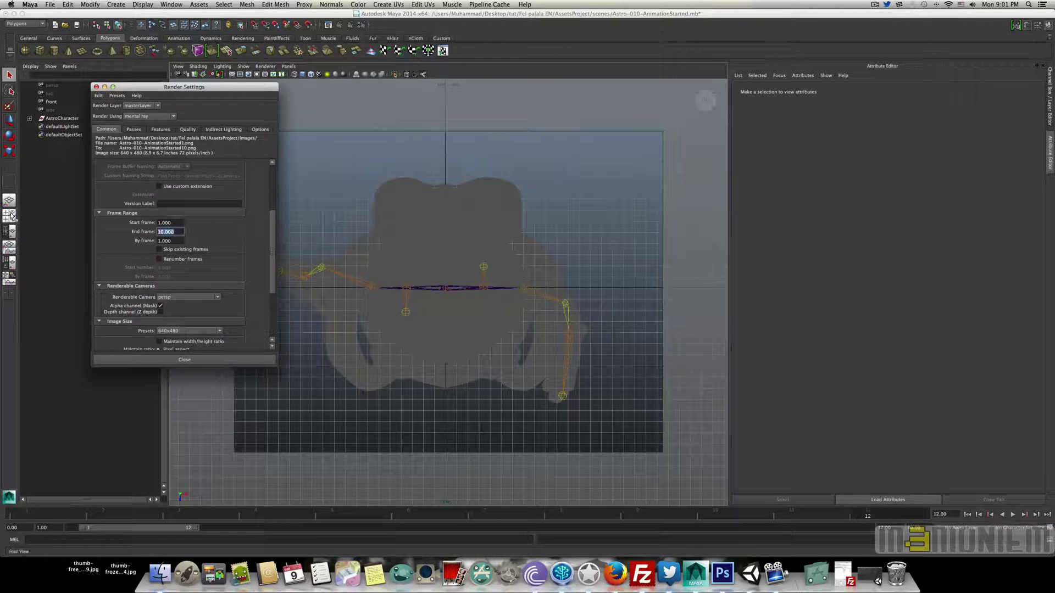
{"action": "type", "text": "12"}
{"action": "left_click_drag", "start_coordinate": [271, 256], "coordinate": [270, 303]}
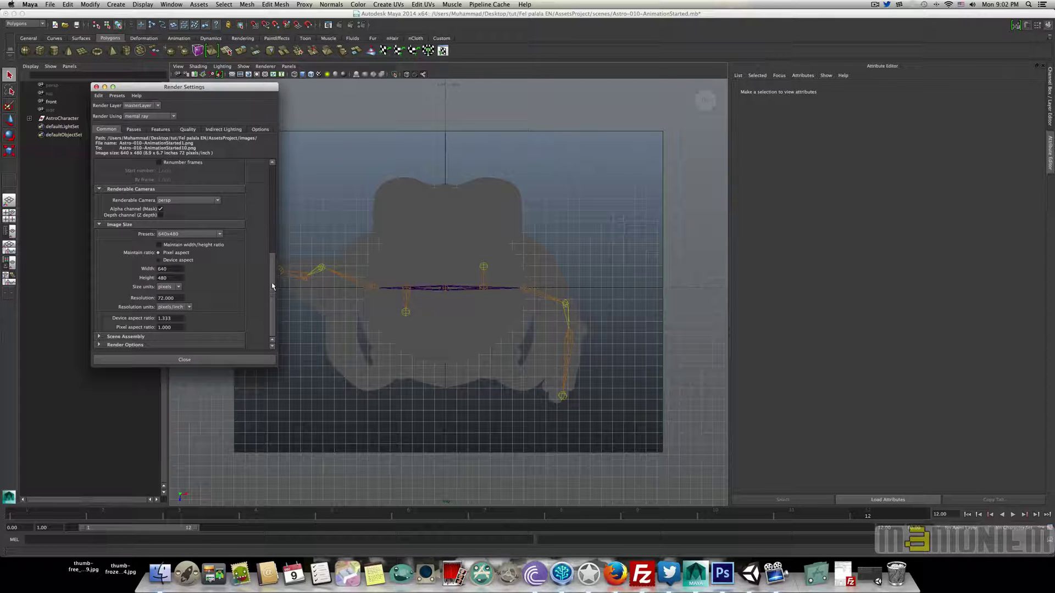
{"action": "scroll", "coordinate": [272, 286], "scroll_direction": "up", "scroll_amount": 5}
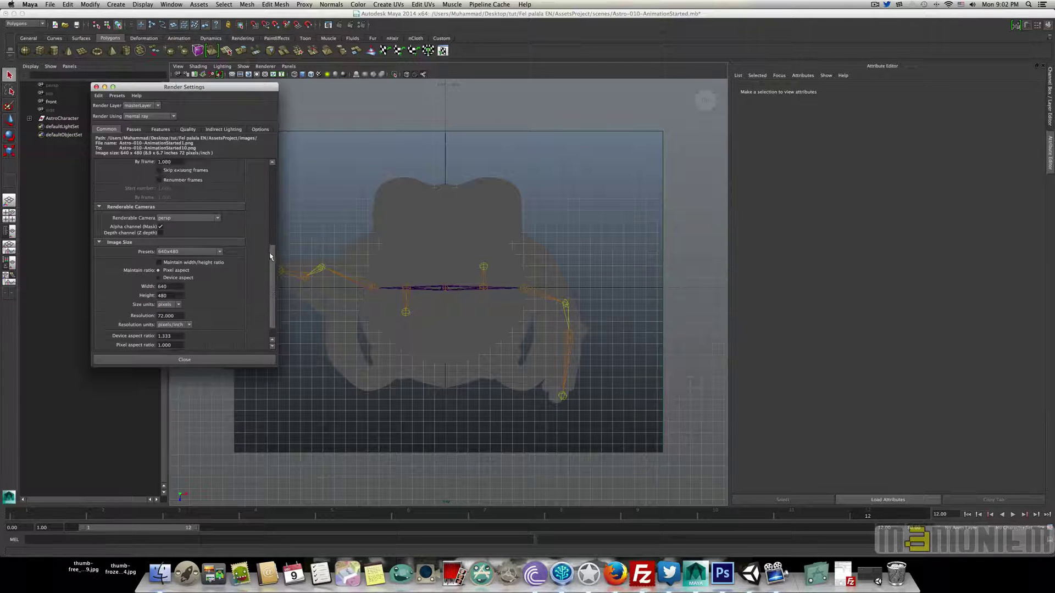
{"action": "left_click", "coordinate": [246, 360]}
{"action": "key", "text": "space"}
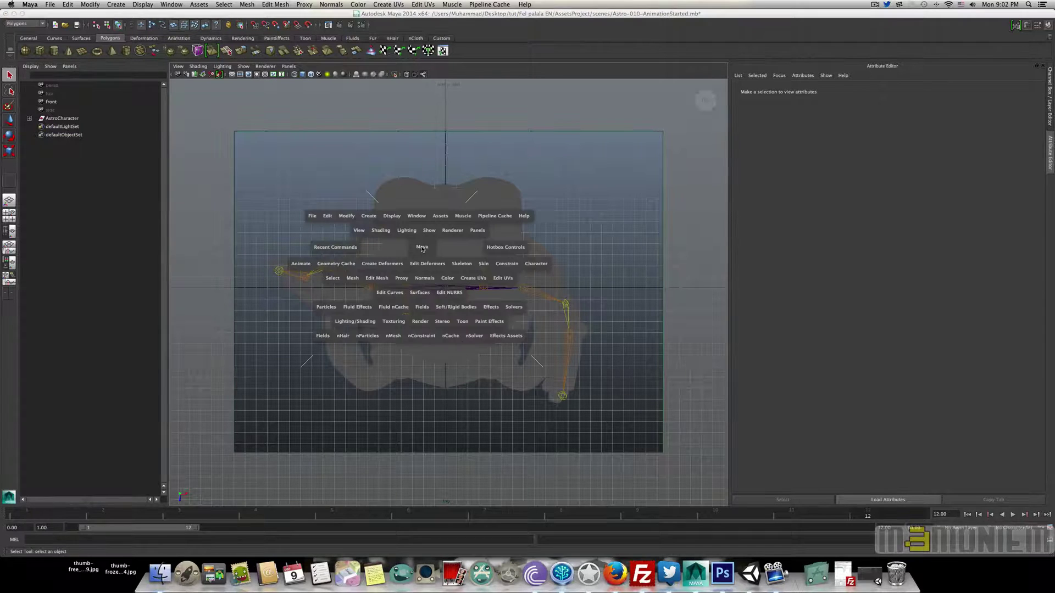
- Launch a mental ray batch render from the Render > Batch Render options
{"action": "left_click", "coordinate": [423, 322]}
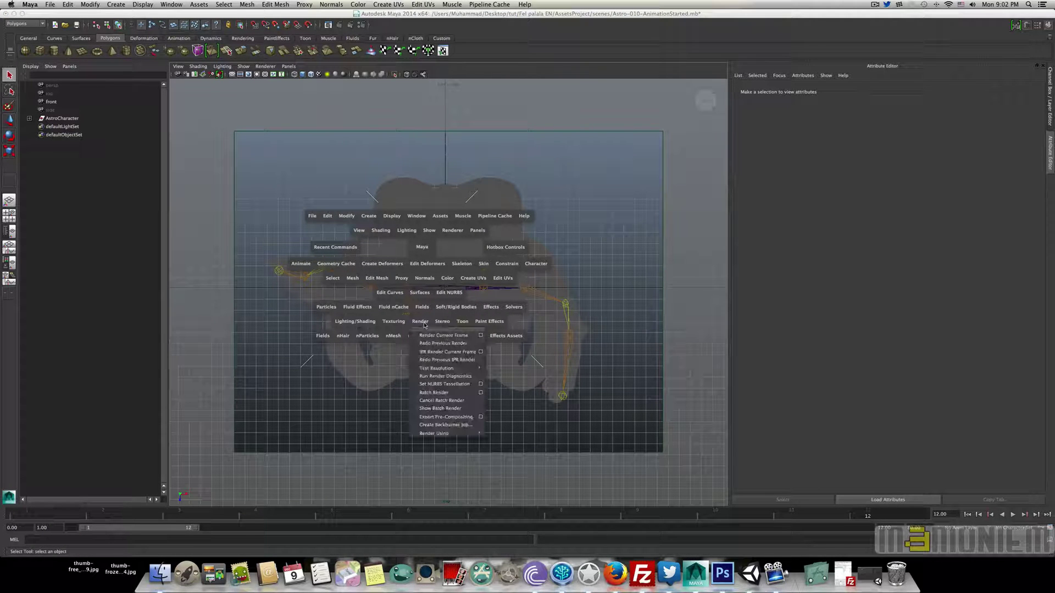
{"action": "left_click", "coordinate": [480, 393]}
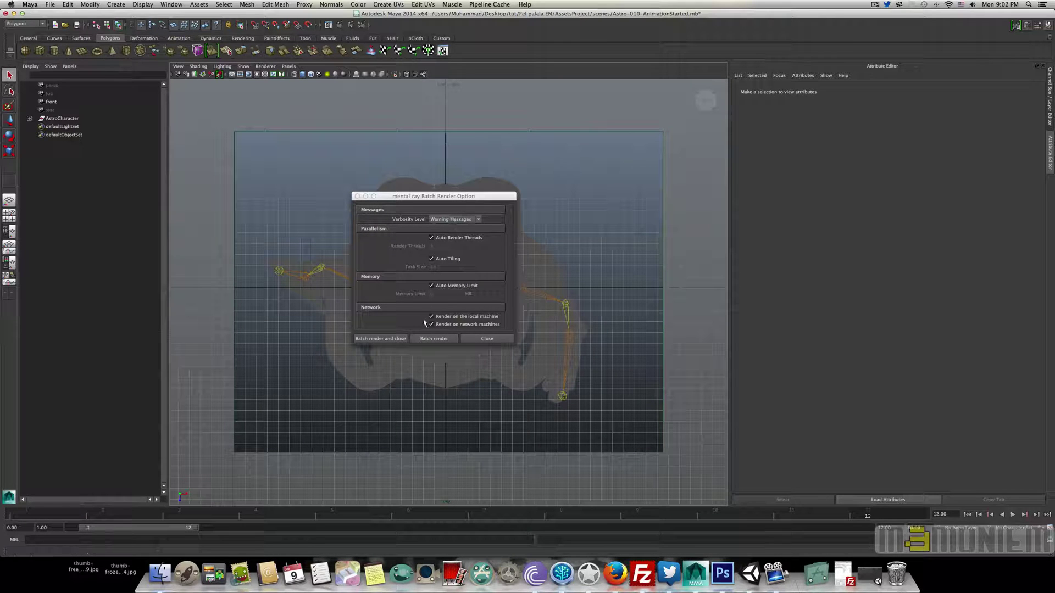
{"action": "left_click", "coordinate": [392, 339]}
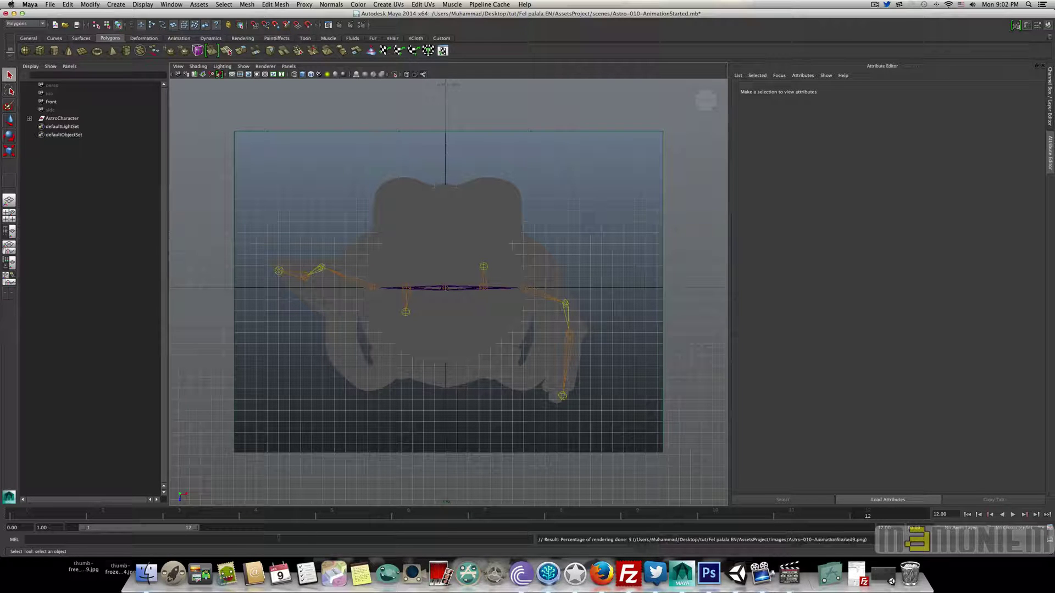
- In a new Finder window, navigate to Desktop > tut > Fel palala EN > AssetsProject > images
{"action": "right_click", "coordinate": [146, 573]}
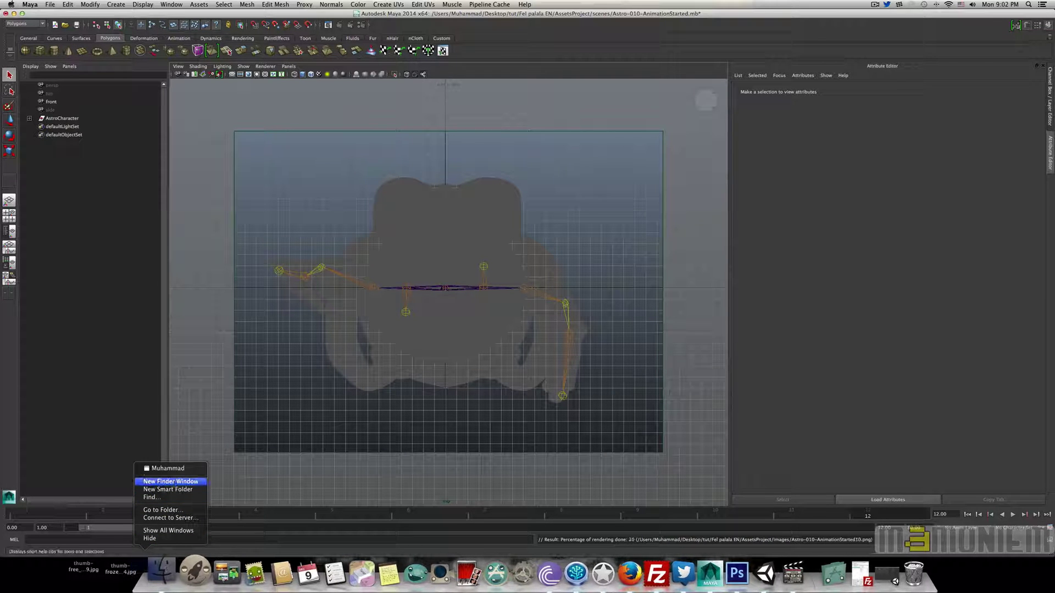
{"action": "left_click", "coordinate": [170, 481]}
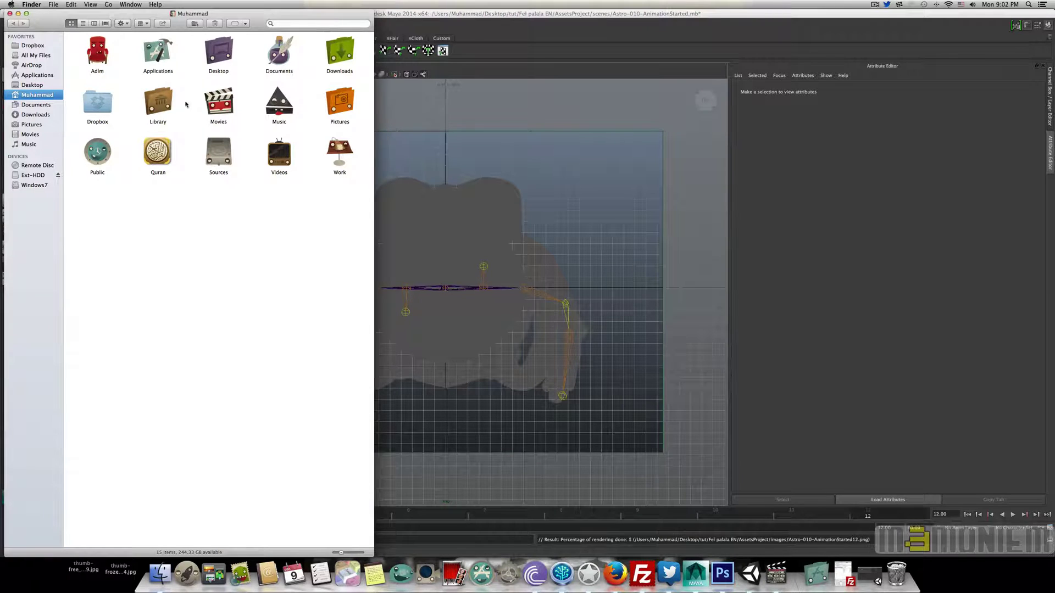
{"action": "left_click", "coordinate": [32, 85]}
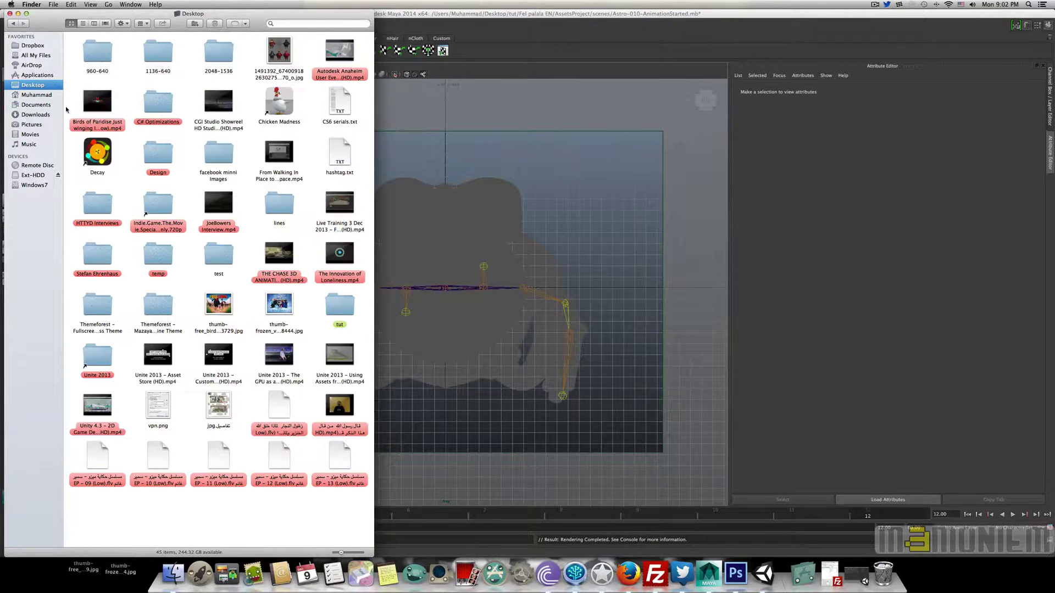
{"action": "left_click", "coordinate": [166, 160]}
{"action": "left_click", "coordinate": [163, 309]}
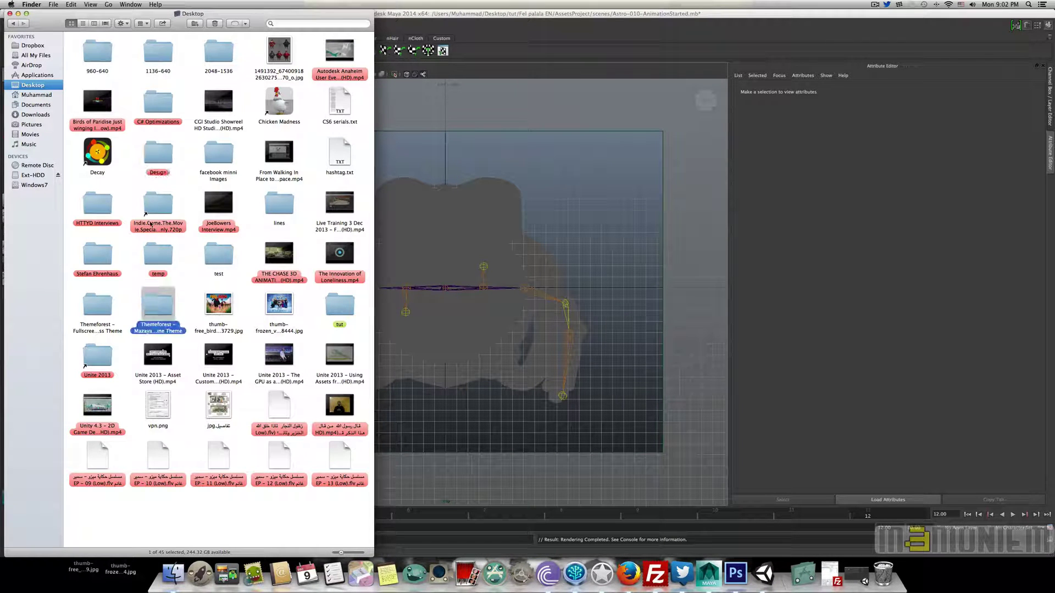
{"action": "double_click", "coordinate": [330, 316]}
{"action": "double_click", "coordinate": [92, 54]}
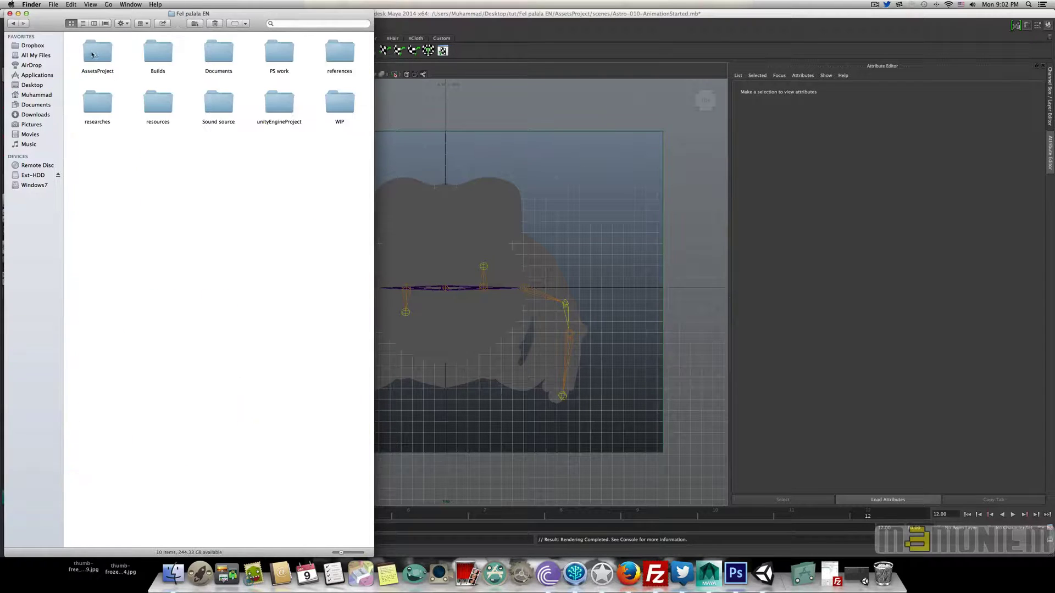
{"action": "double_click", "coordinate": [97, 54]}
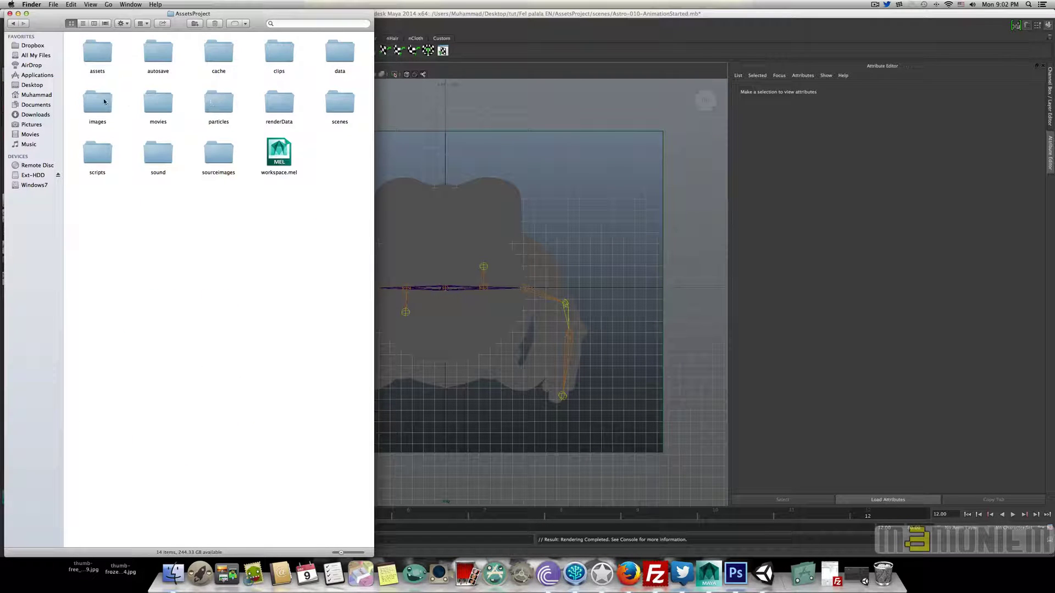
{"action": "double_click", "coordinate": [101, 102]}
- Quick Look the first rendered PNG, then delete all files in the images folder
{"action": "left_click", "coordinate": [94, 53]}
{"action": "key", "text": "space"}
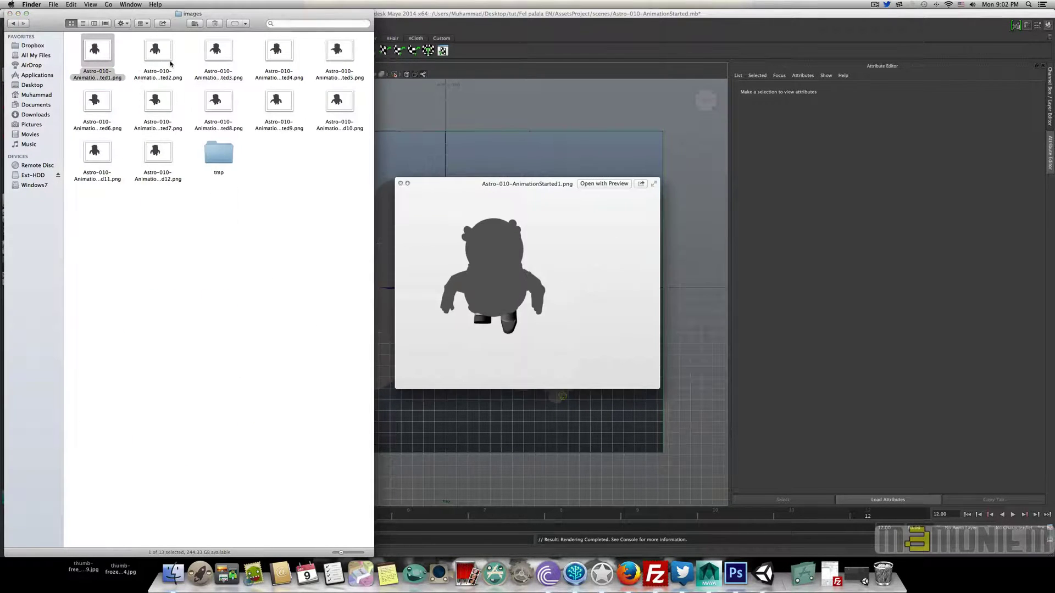
{"action": "left_click", "coordinate": [401, 184]}
{"action": "left_click", "coordinate": [159, 151], "text": "shift"}
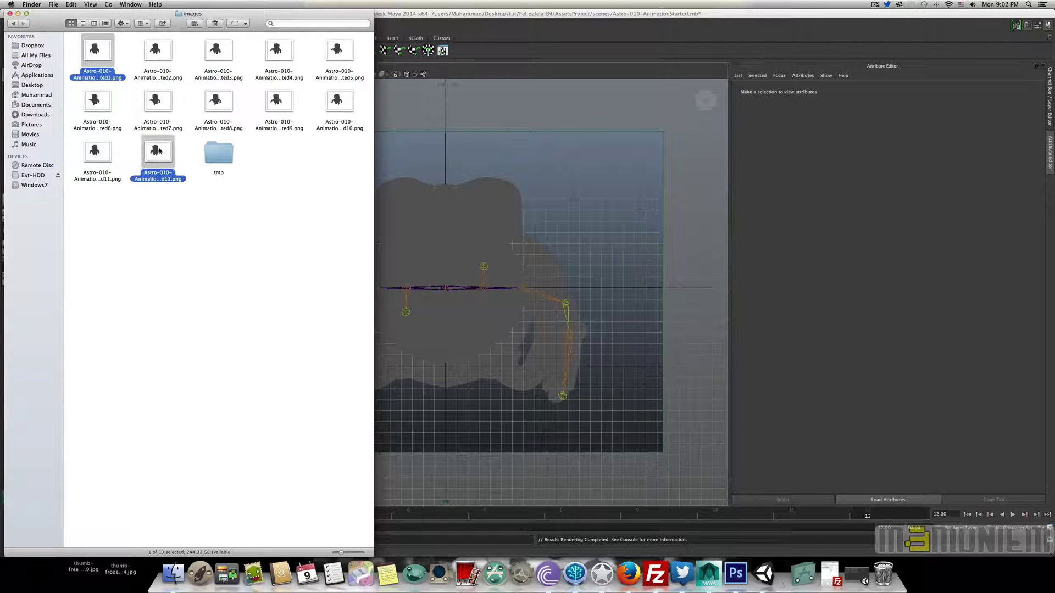
{"action": "key", "text": "super+a"}
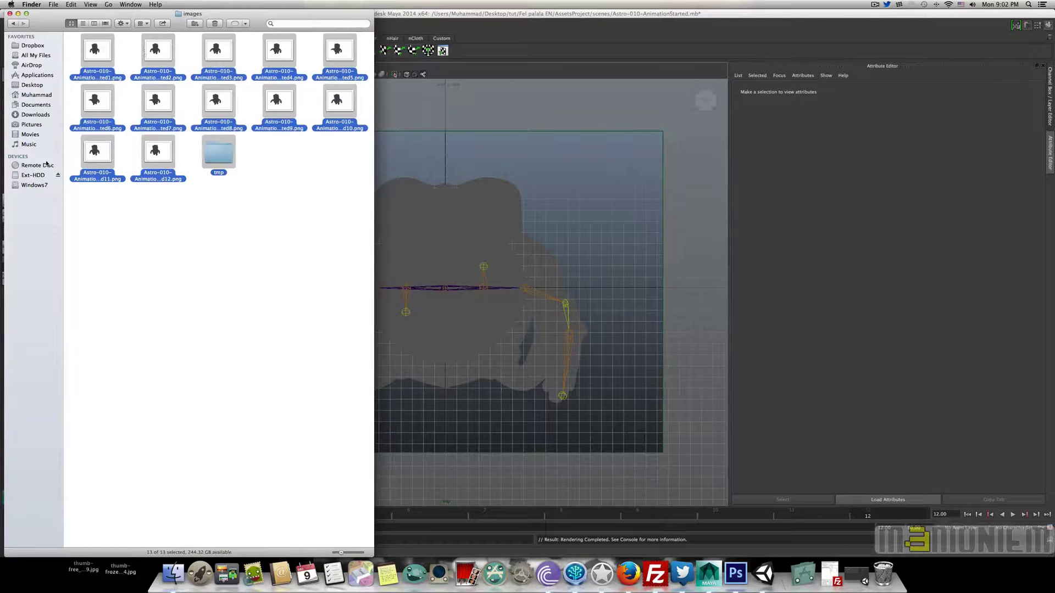
{"action": "key", "text": "super+BackSpace"}
- Set the Renderable Camera to top in Maya's Render Settings
{"action": "left_click", "coordinate": [548, 188]}
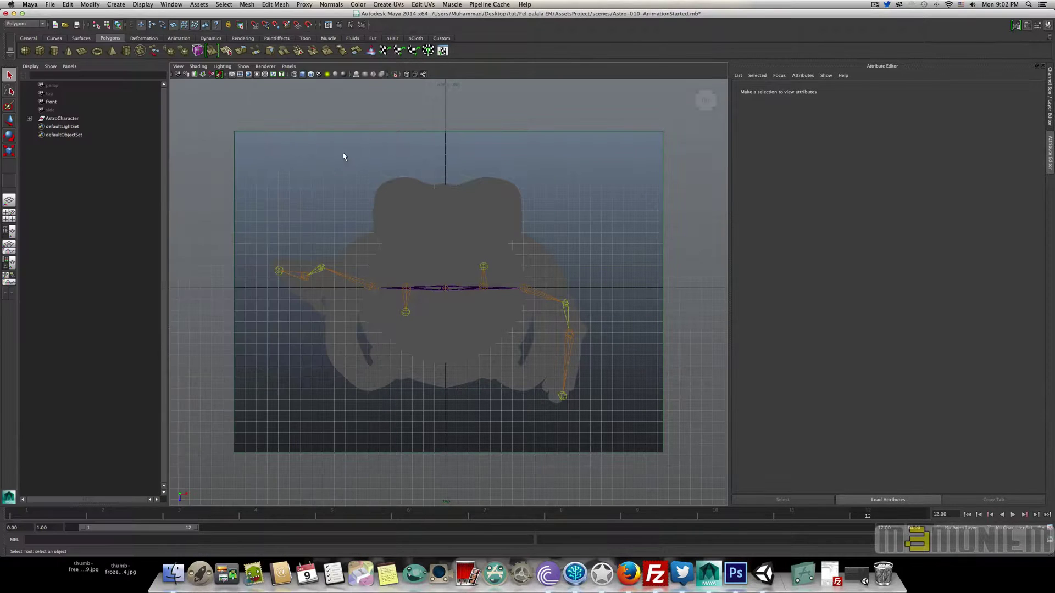
{"action": "left_click", "coordinate": [361, 25]}
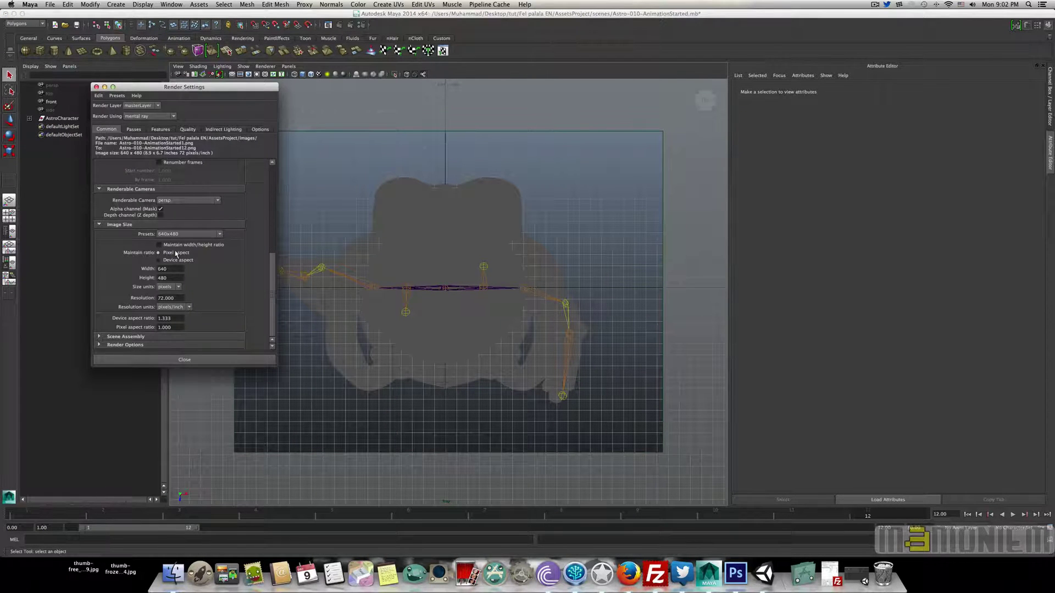
{"action": "left_click", "coordinate": [176, 200]}
{"action": "left_click", "coordinate": [165, 219]}
{"action": "left_click", "coordinate": [96, 88]}
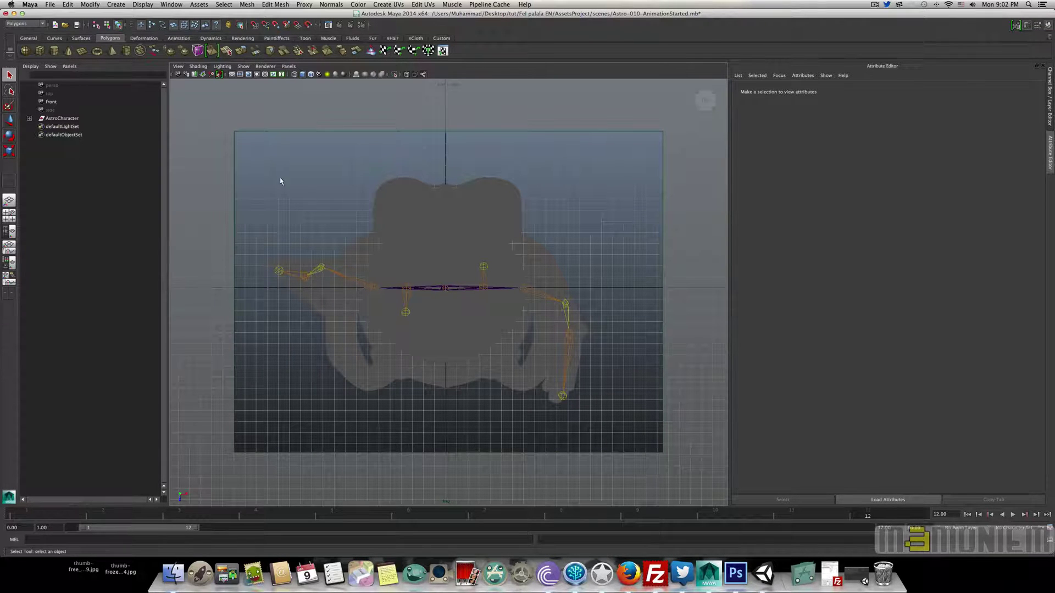
- Start a new batch render from the Rendering menu set's Render menu
{"action": "left_click", "coordinate": [25, 23]}
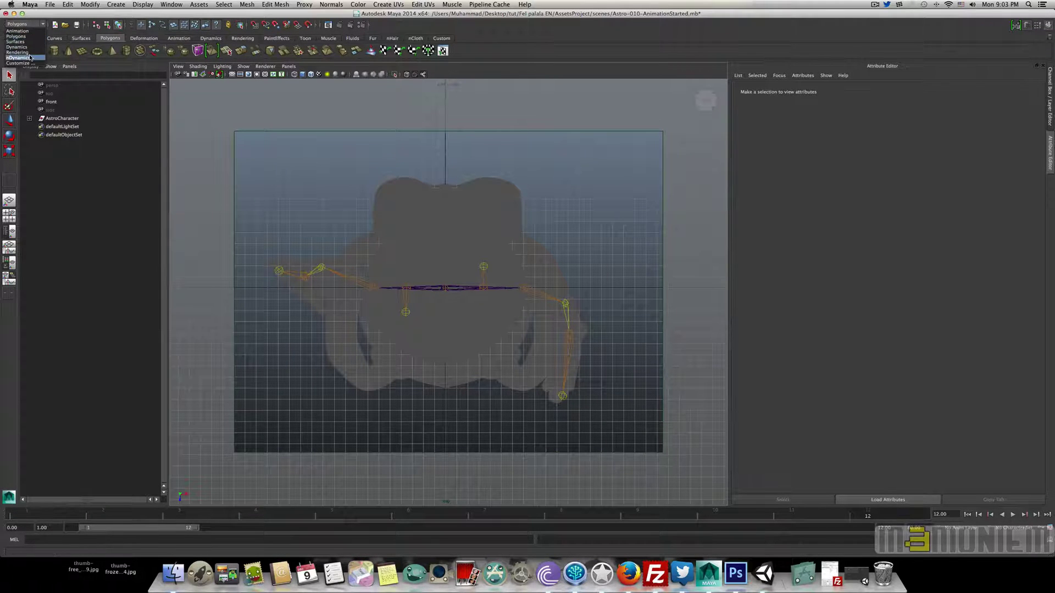
{"action": "left_click", "coordinate": [17, 52]}
{"action": "left_click", "coordinate": [317, 5]}
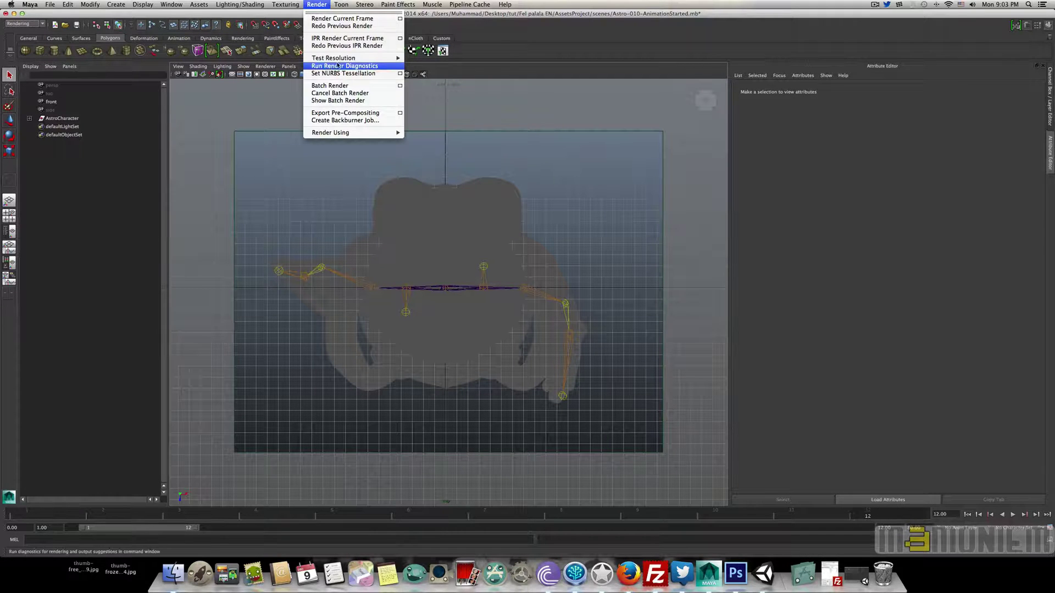
{"action": "left_click", "coordinate": [345, 86]}
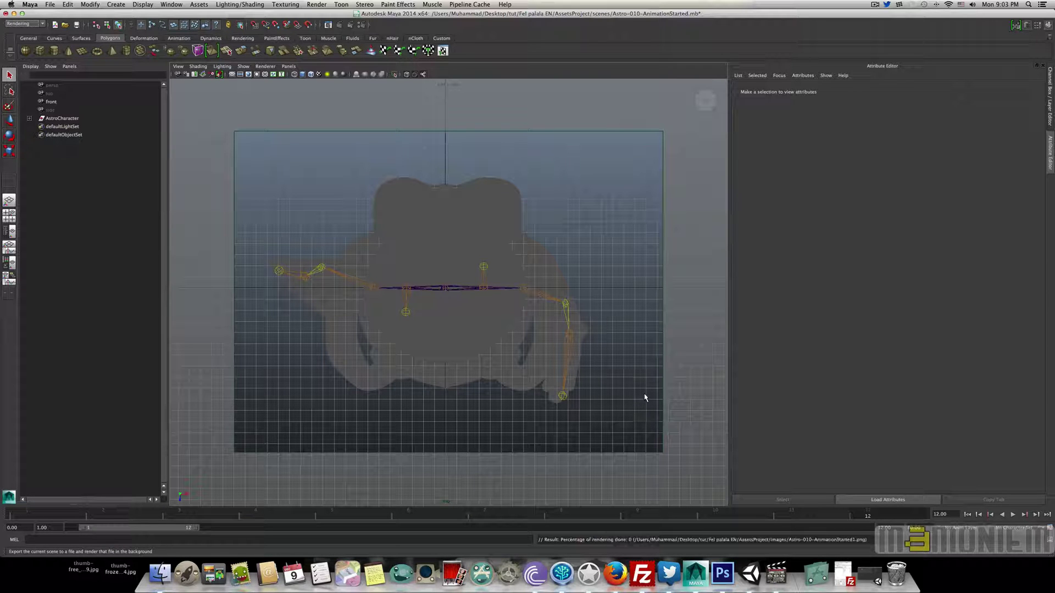
- Check that the images folder holds the twelve Astro-010 PNG renders, then minimize Finder windows and Maya
{"action": "left_click", "coordinate": [160, 573]}
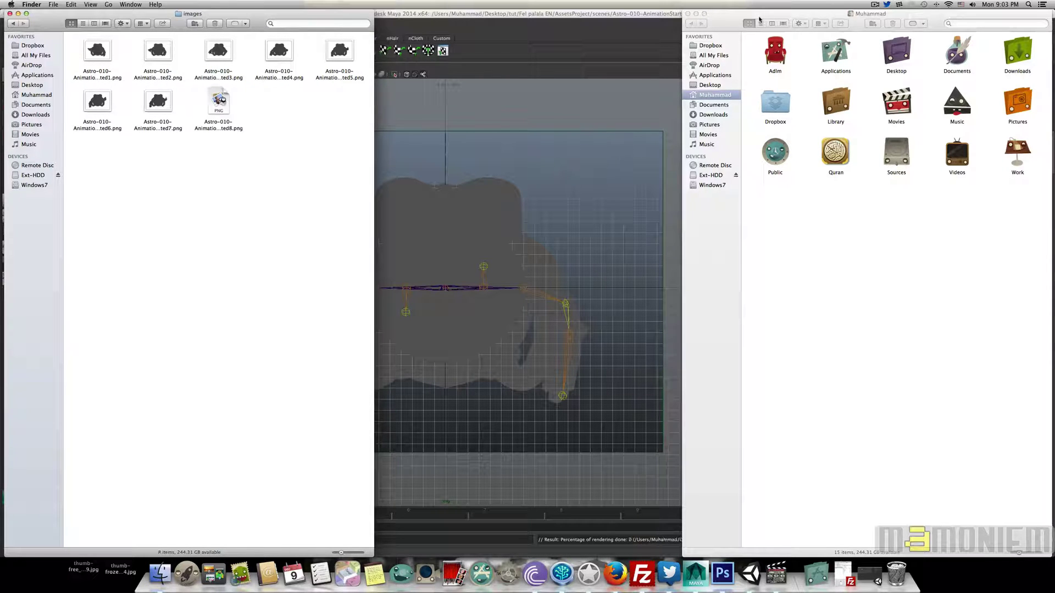
{"action": "left_click", "coordinate": [695, 14]}
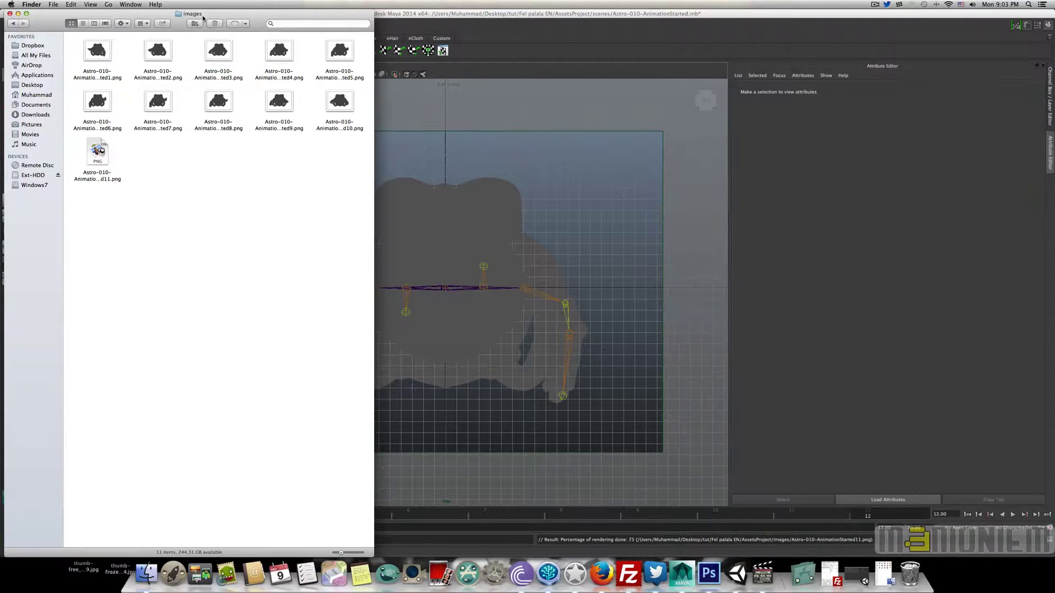
{"action": "left_click", "coordinate": [17, 14]}
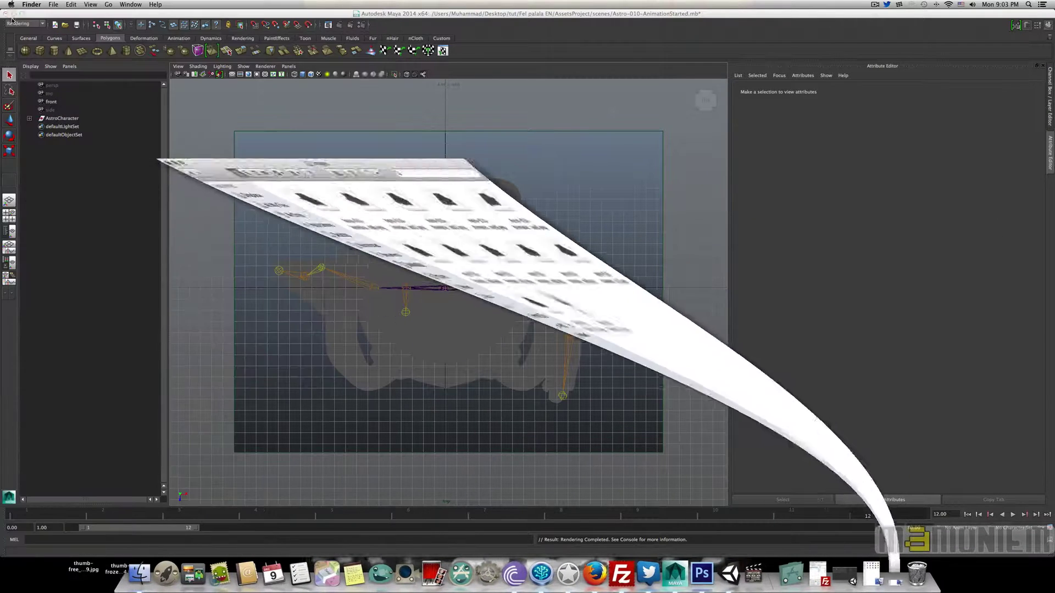
{"action": "left_click", "coordinate": [885, 573]}
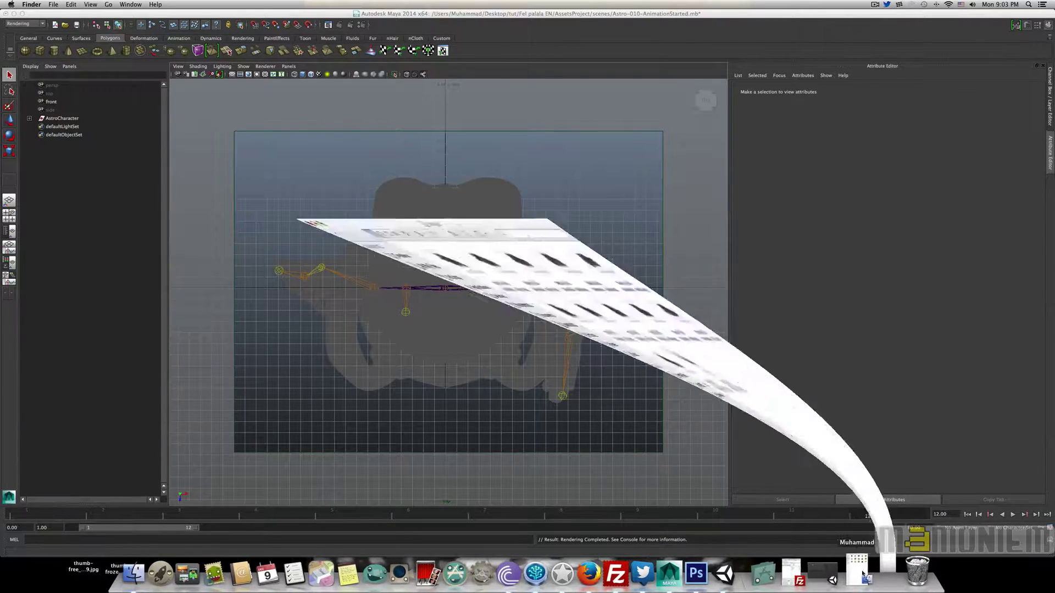
{"action": "left_click", "coordinate": [857, 573]}
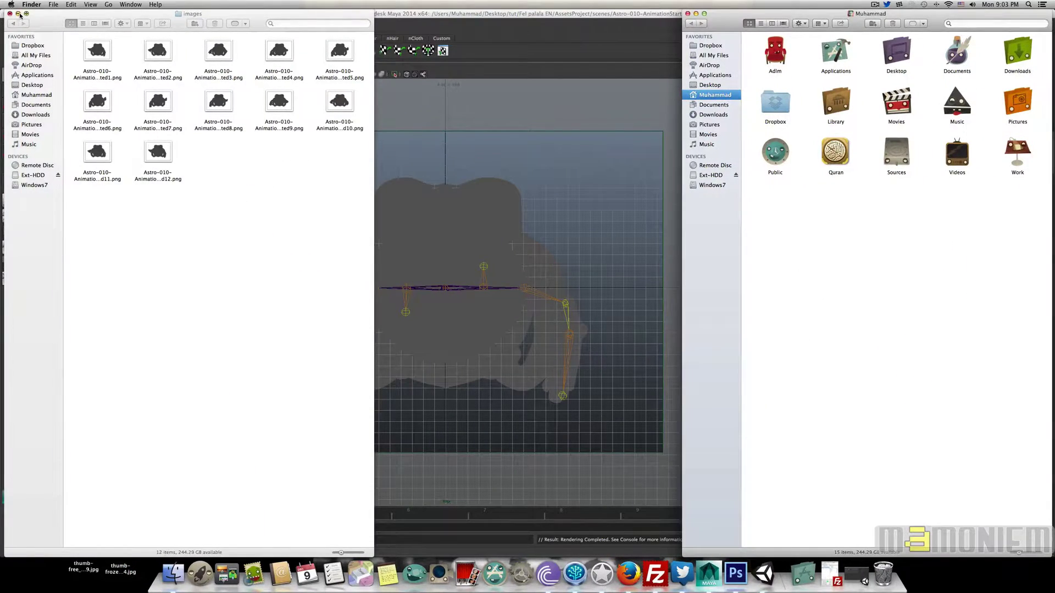
{"action": "left_click", "coordinate": [18, 13]}
{"action": "left_click", "coordinate": [13, 14]}
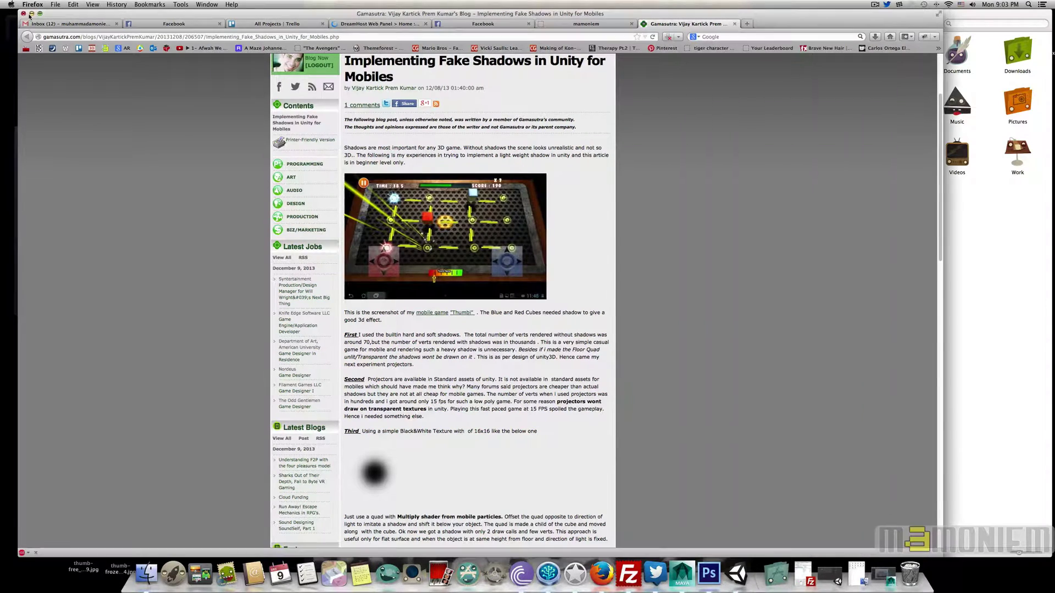
- Browse from the desktop to tut > Fel palala EN > unityEngineProject > Assets
{"action": "left_click", "coordinate": [31, 13]}
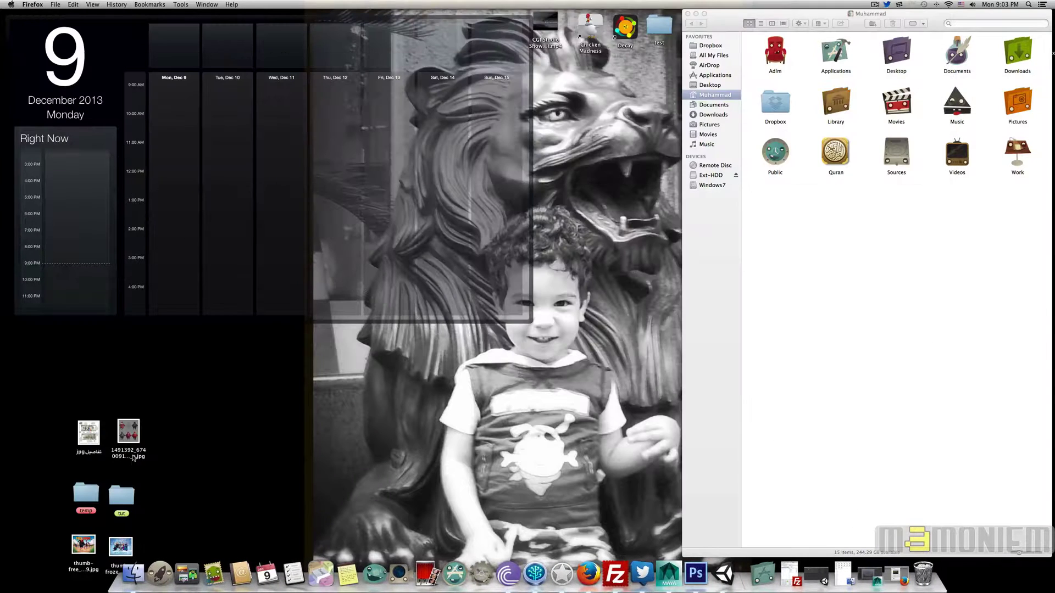
{"action": "double_click", "coordinate": [122, 496]}
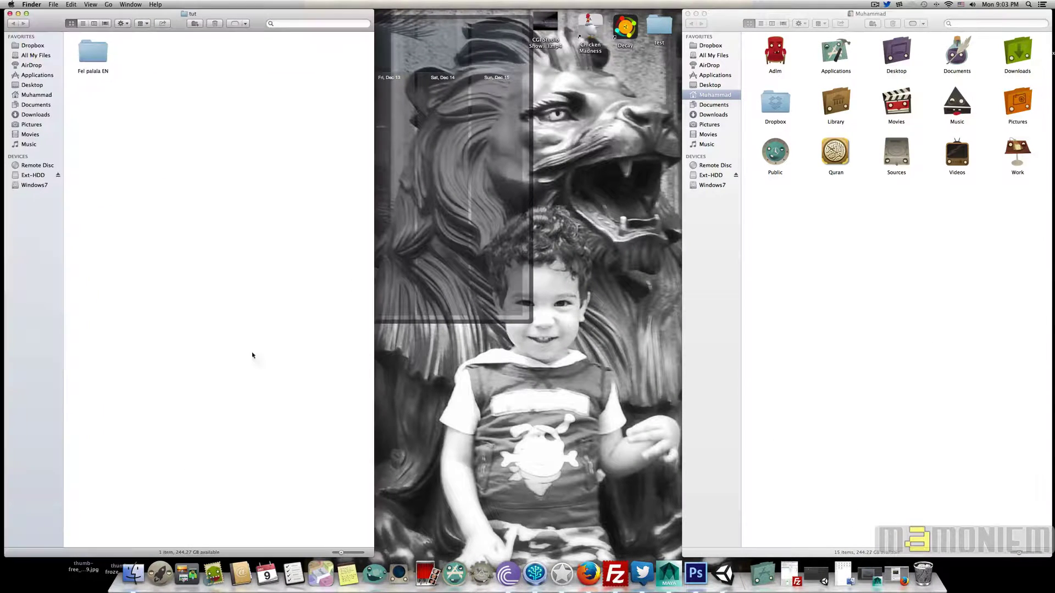
{"action": "double_click", "coordinate": [96, 61]}
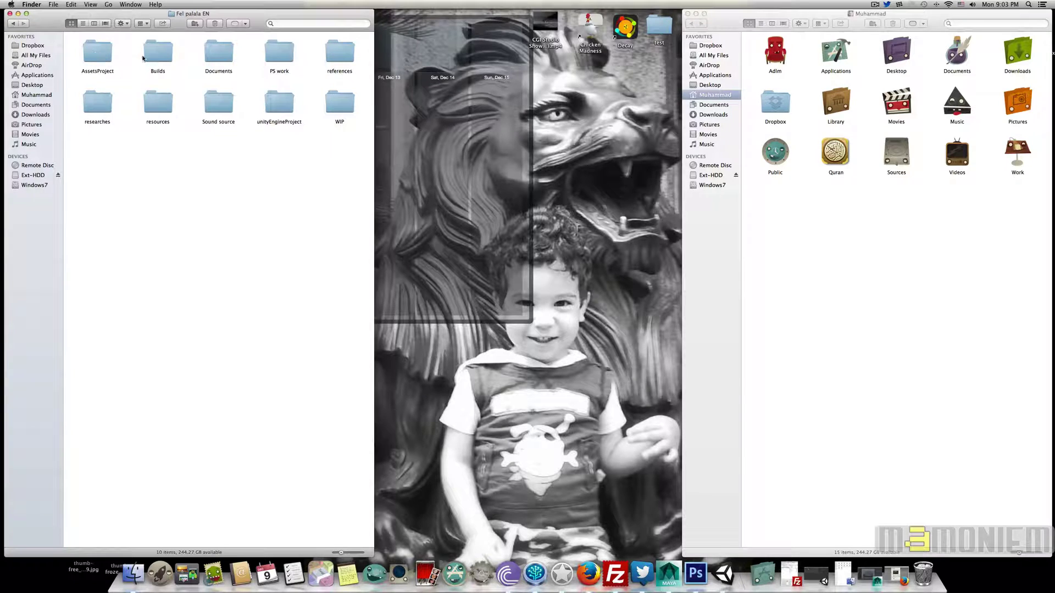
{"action": "double_click", "coordinate": [279, 102]}
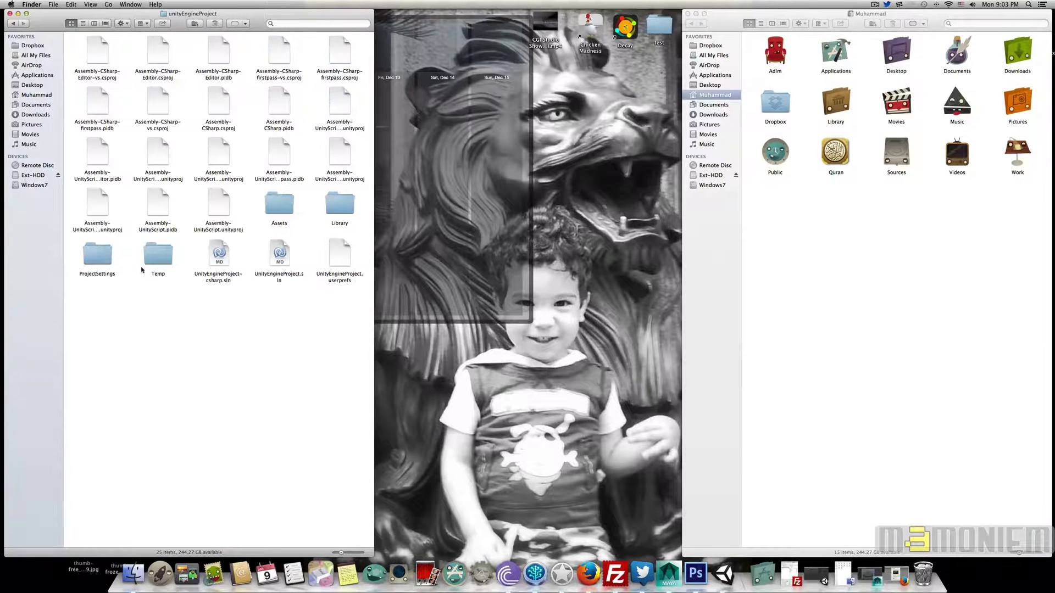
{"action": "double_click", "coordinate": [285, 202]}
- Create a new folder in Assets named astroShadow
{"action": "right_click", "coordinate": [220, 214]}
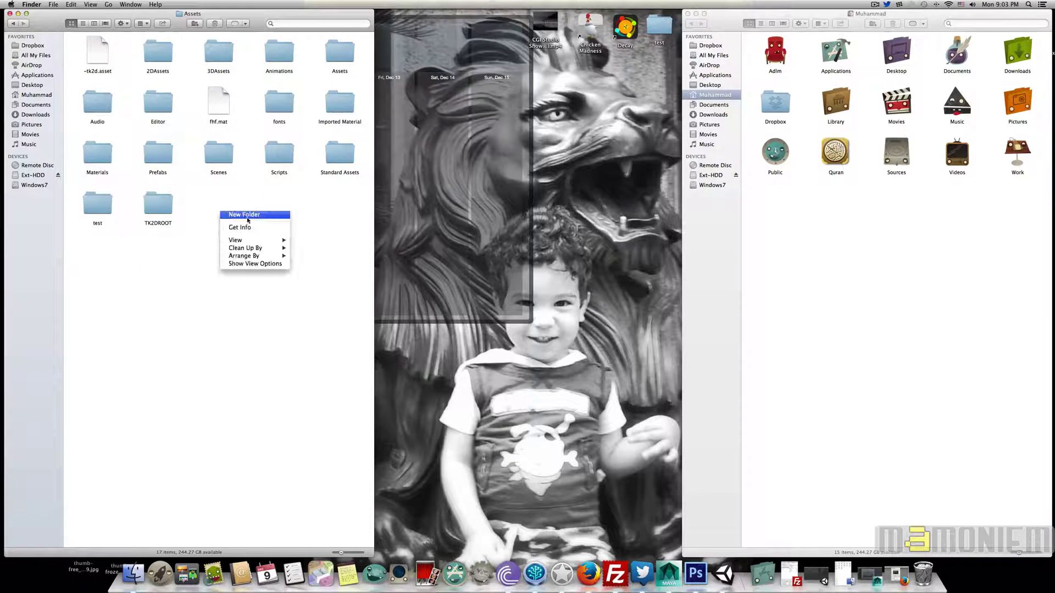
{"action": "left_click", "coordinate": [236, 220]}
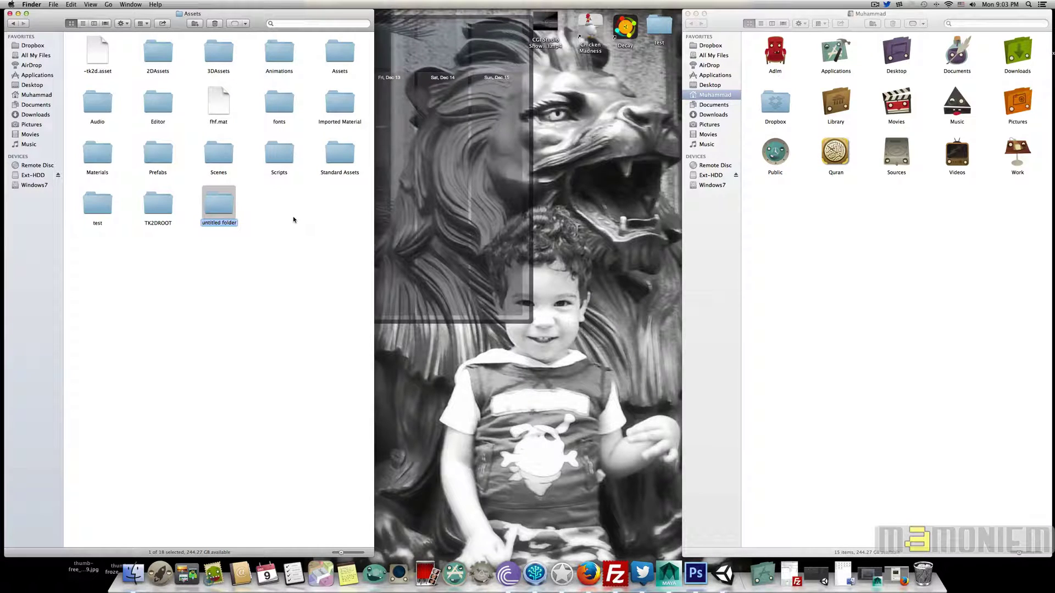
{"action": "type", "text": "astreo"}
{"action": "key", "text": "BackSpace"}
{"action": "key", "text": "BackSpace"}
{"action": "type", "text": "oShafow"}
{"action": "key", "text": "BackSpace"}
{"action": "key", "text": "BackSpace"}
{"action": "key", "text": "BackSpace"}
{"action": "type", "text": "dow"}
{"action": "key", "text": "Return"}
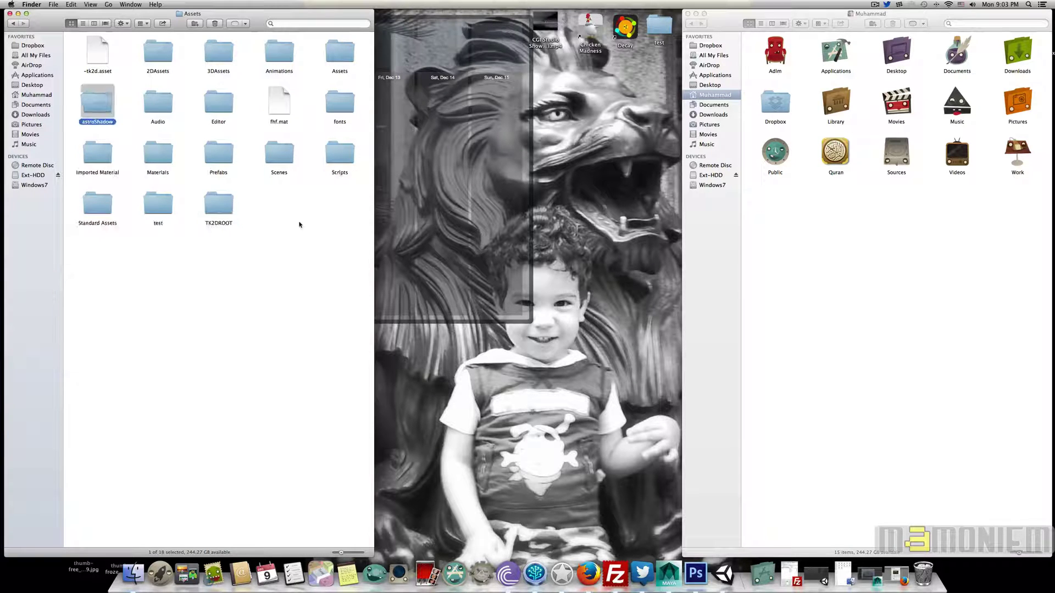
- Open astroShadow, and in a second window browse to Desktop > tut > Fel palala EN > AssetsProject > images
{"action": "double_click", "coordinate": [102, 105]}
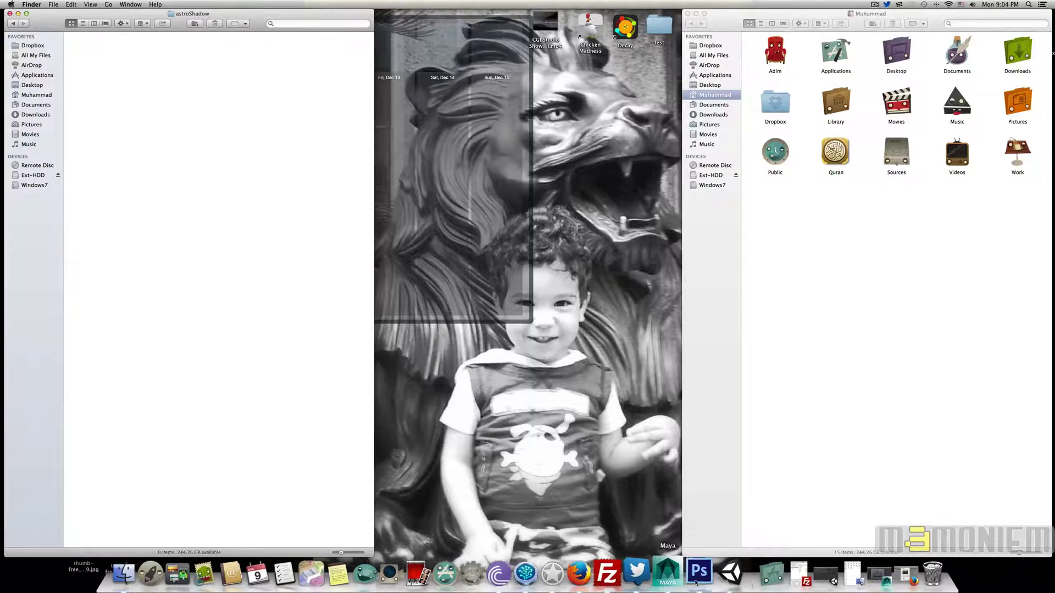
{"action": "left_click", "coordinate": [874, 568]}
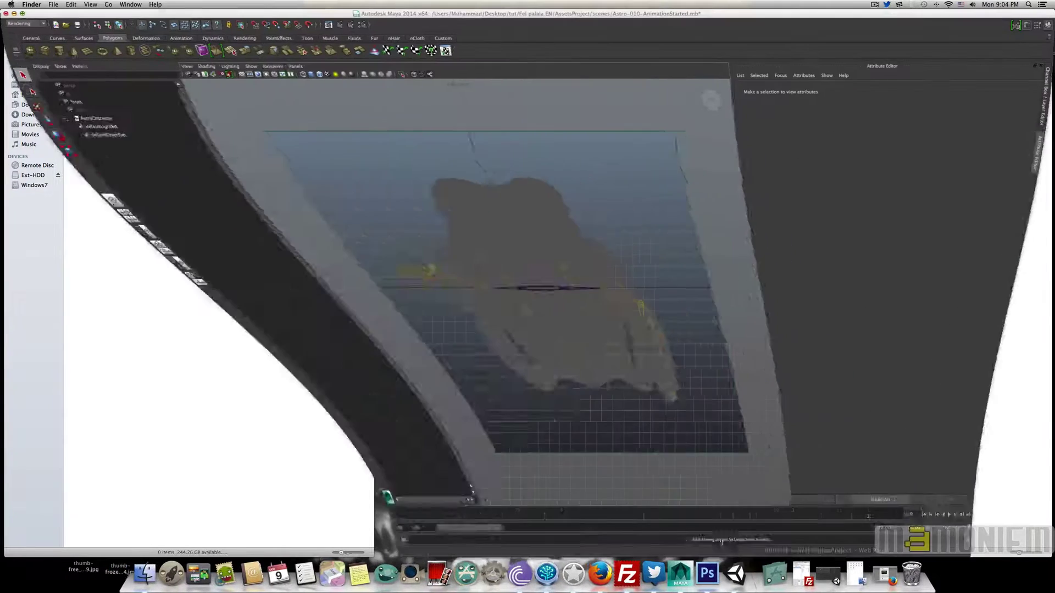
{"action": "left_click", "coordinate": [145, 573]}
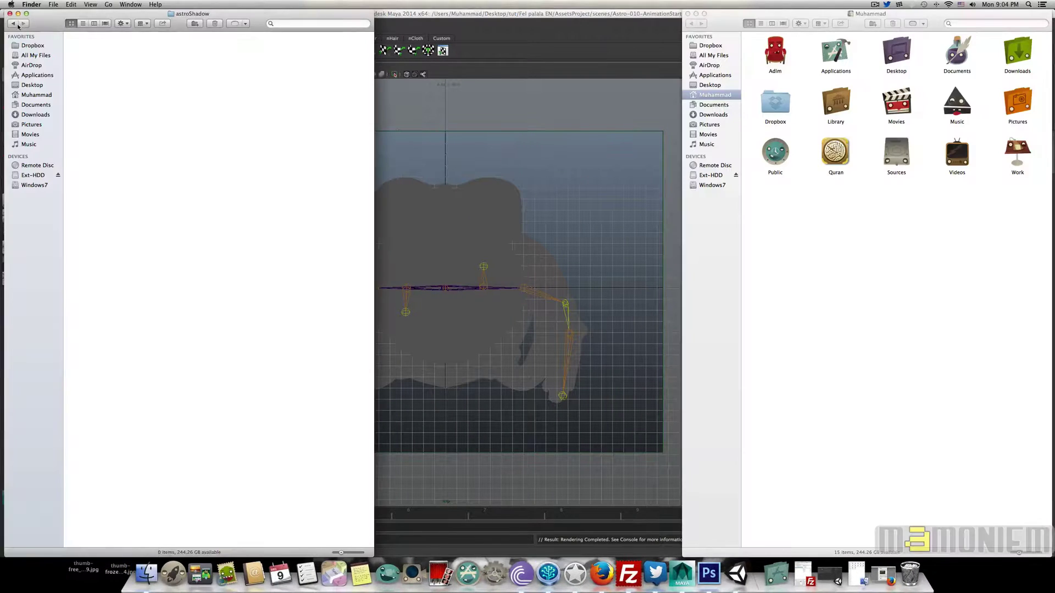
{"action": "left_click", "coordinate": [703, 84]}
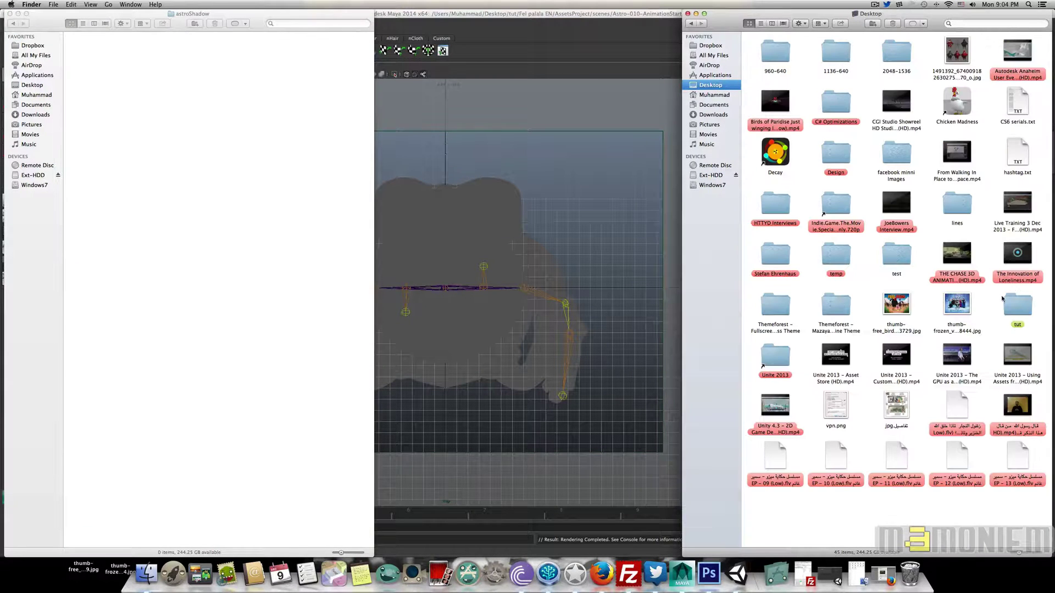
{"action": "double_click", "coordinate": [1003, 301]}
{"action": "double_click", "coordinate": [770, 57]}
{"action": "key", "text": "Right"}
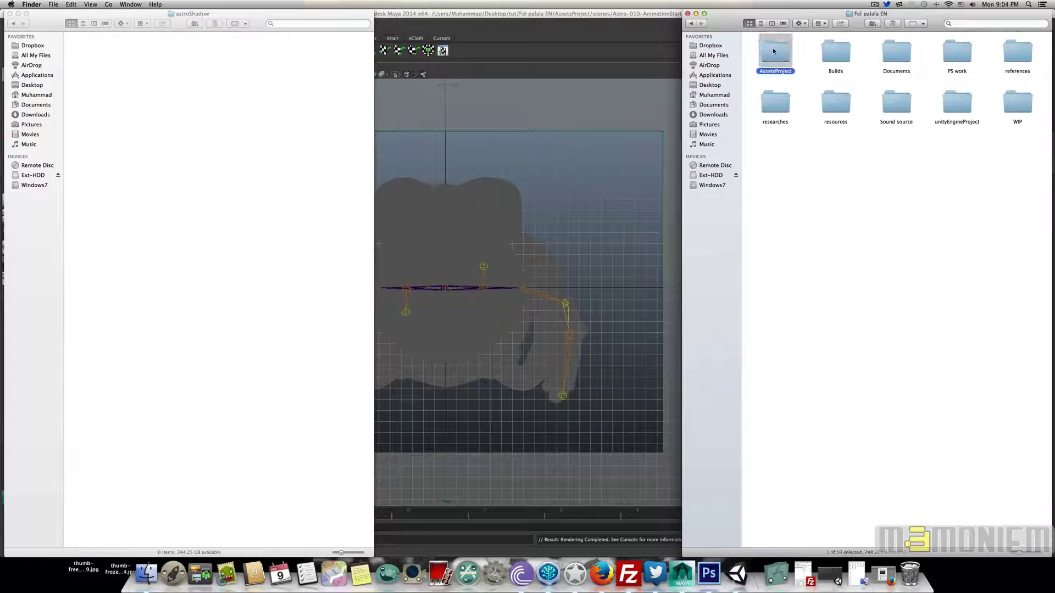
{"action": "key", "text": "Right"}
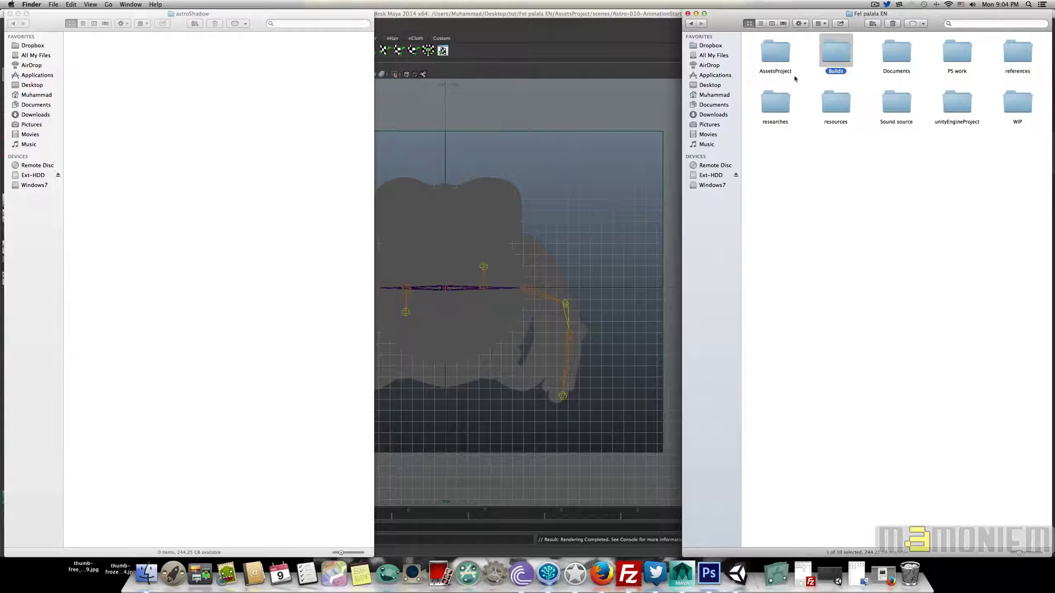
{"action": "double_click", "coordinate": [773, 56]}
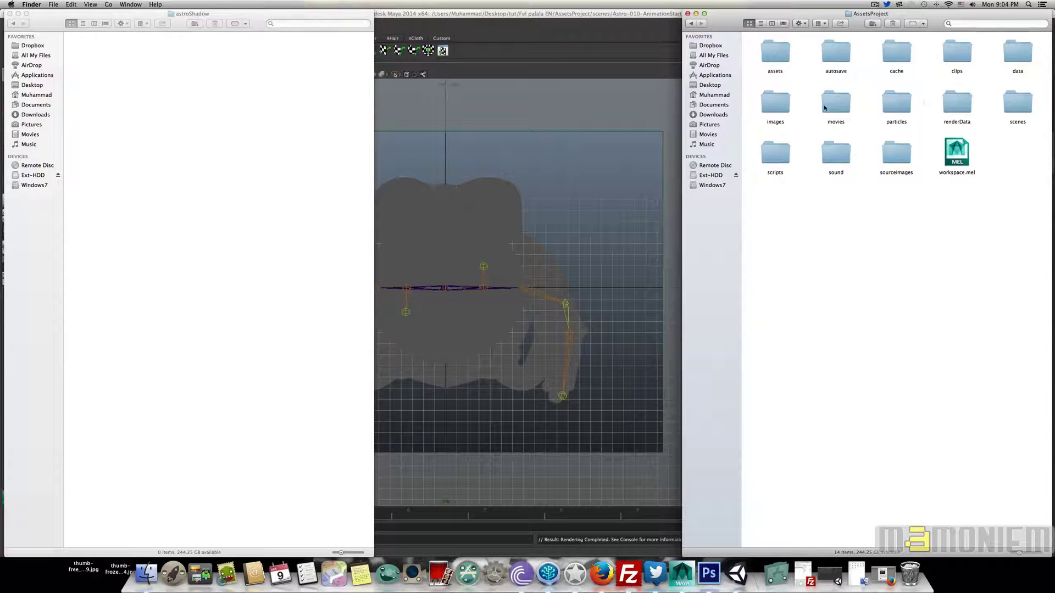
{"action": "double_click", "coordinate": [775, 102]}
- Select all twelve Astro-010 PNG frames and drag copies into astroShadow
{"action": "left_click", "coordinate": [781, 53]}
{"action": "left_click", "coordinate": [835, 154], "text": "super"}
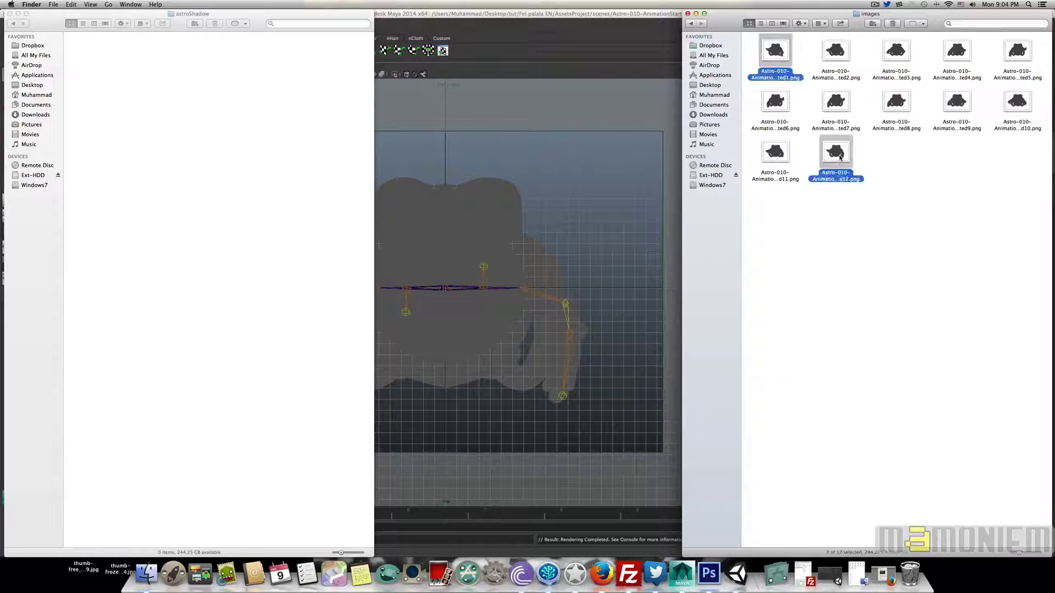
{"action": "key", "text": "super+a"}
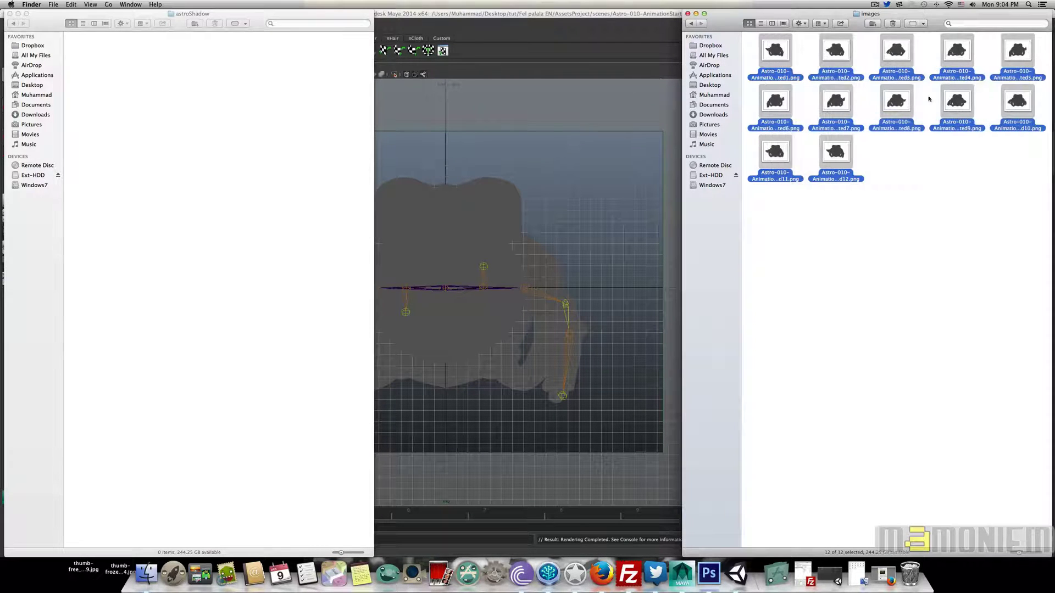
{"action": "left_click_drag", "start_coordinate": [903, 79], "coordinate": [214, 156]}
- Quick-look Astro-010-AnimationStarted1.png in astroShadow, then select all twelve copied PNGs
{"action": "left_click", "coordinate": [235, 196]}
{"action": "left_click_drag", "start_coordinate": [85, 207], "coordinate": [363, 39]}
{"action": "left_click", "coordinate": [135, 210]}
{"action": "left_click", "coordinate": [97, 81]}
{"action": "key", "text": "space"}
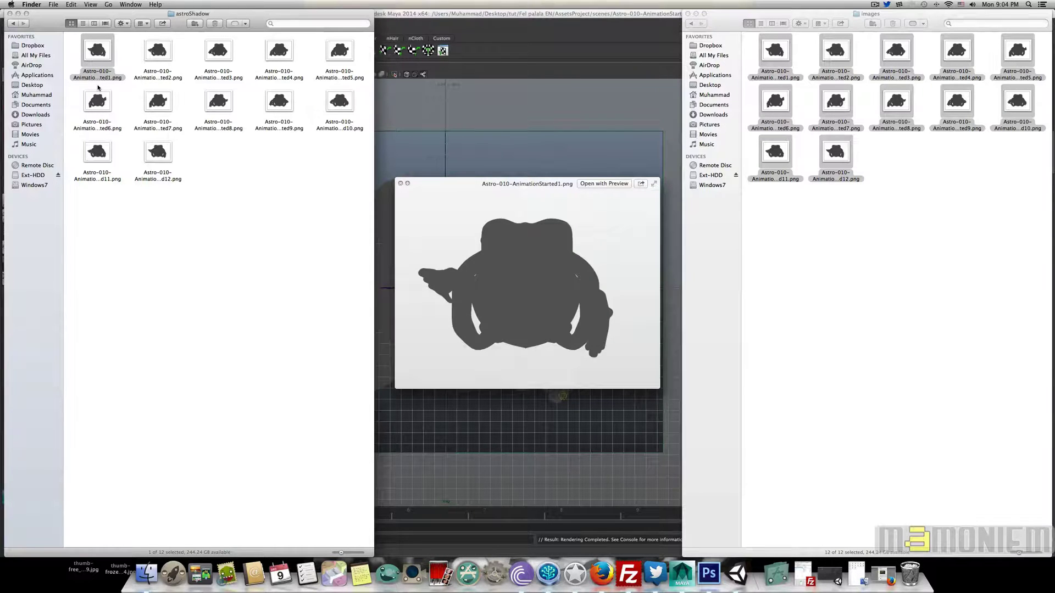
{"action": "key", "text": "space"}
{"action": "left_click_drag", "start_coordinate": [101, 211], "coordinate": [368, 30]}
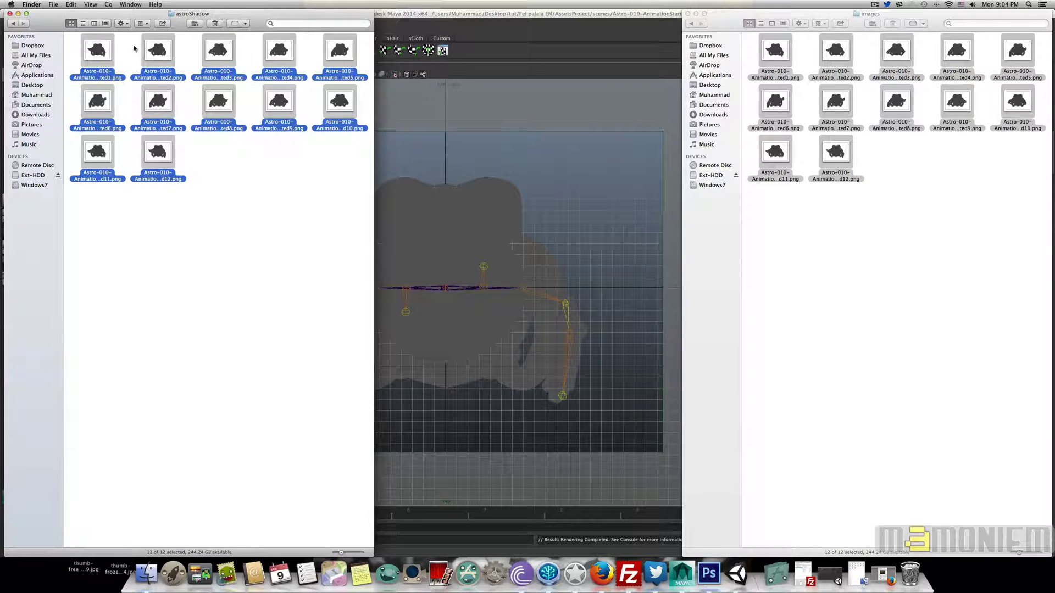
- Open the twelve astroShadow PNGs in Preview, scale them all to 128 px wide, and close them
{"action": "double_click", "coordinate": [98, 52]}
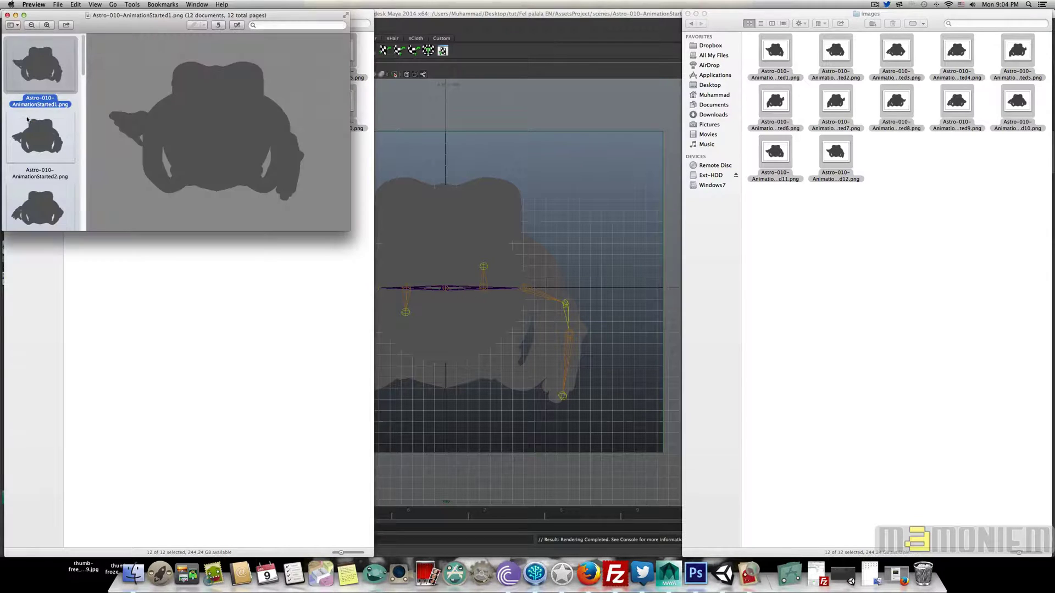
{"action": "scroll", "coordinate": [27, 119], "scroll_direction": "down", "scroll_amount": 15}
{"action": "left_click", "coordinate": [45, 131], "text": "shift"}
{"action": "left_click", "coordinate": [142, 5]}
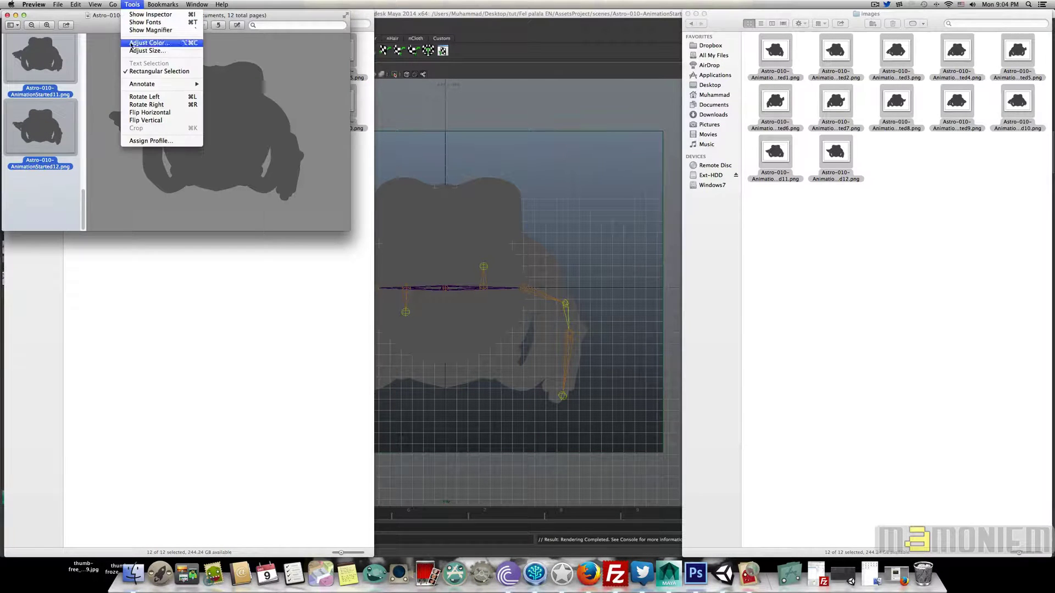
{"action": "left_click", "coordinate": [165, 51]}
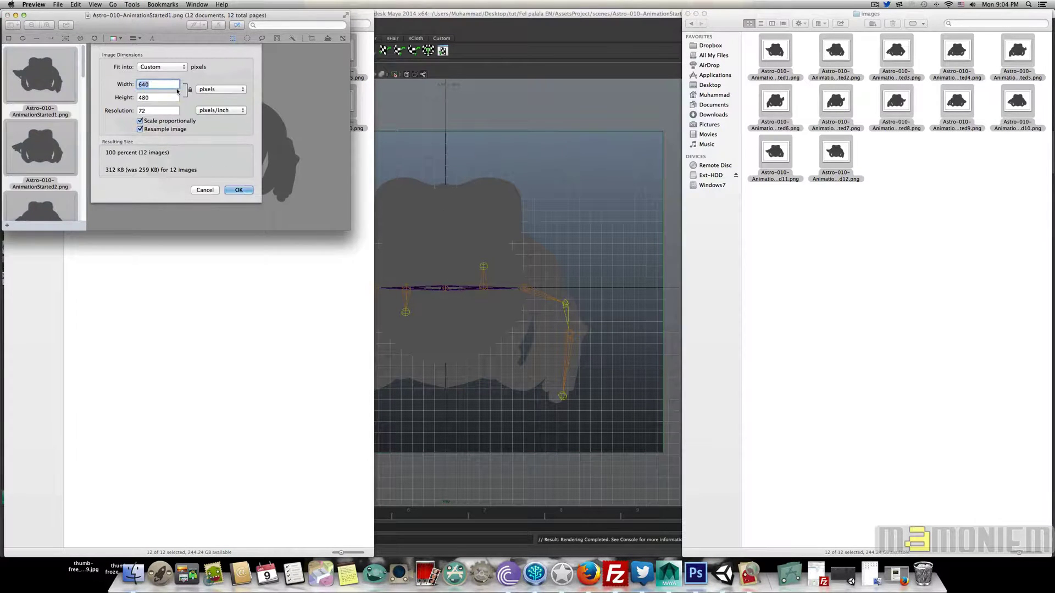
{"action": "type", "text": "12"}
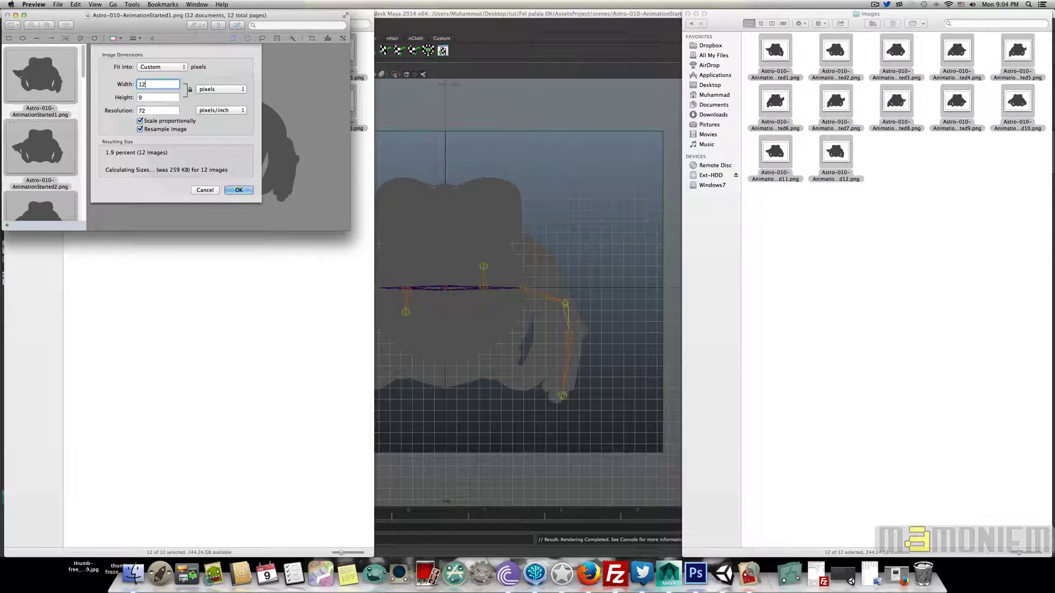
{"action": "type", "text": "8"}
{"action": "key", "text": "Return"}
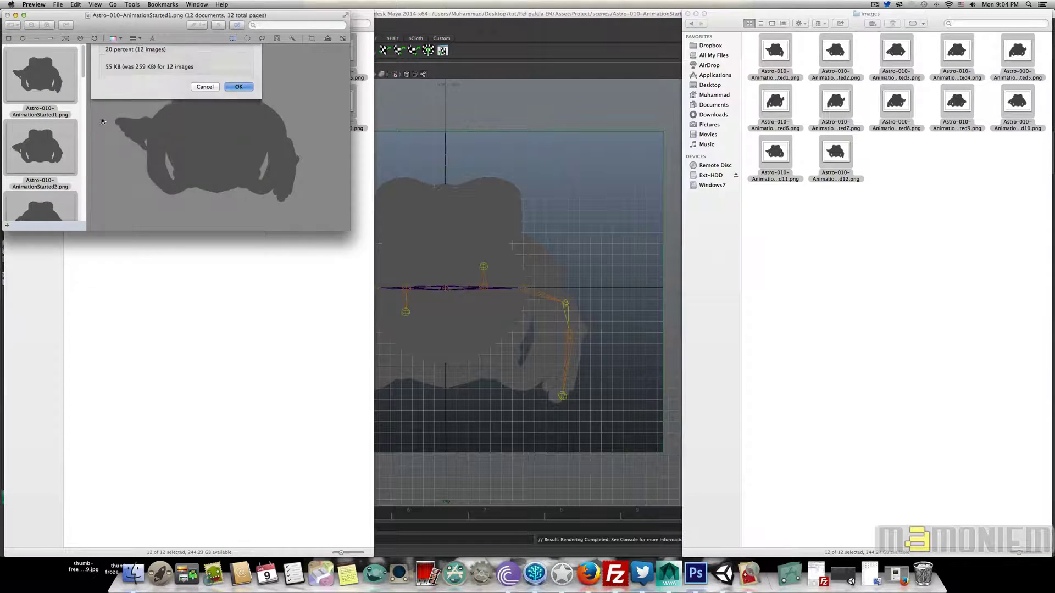
{"action": "left_click", "coordinate": [7, 15]}
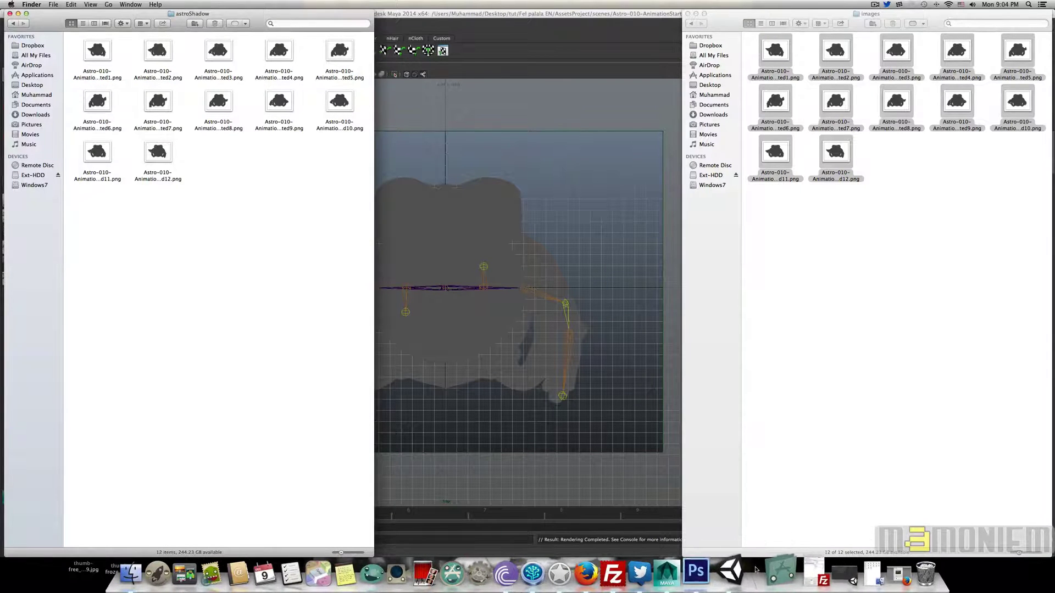
- Switch to Unity and open the Level-01 scene from Scenes > Levels in the Project panel
{"action": "left_click", "coordinate": [817, 573]}
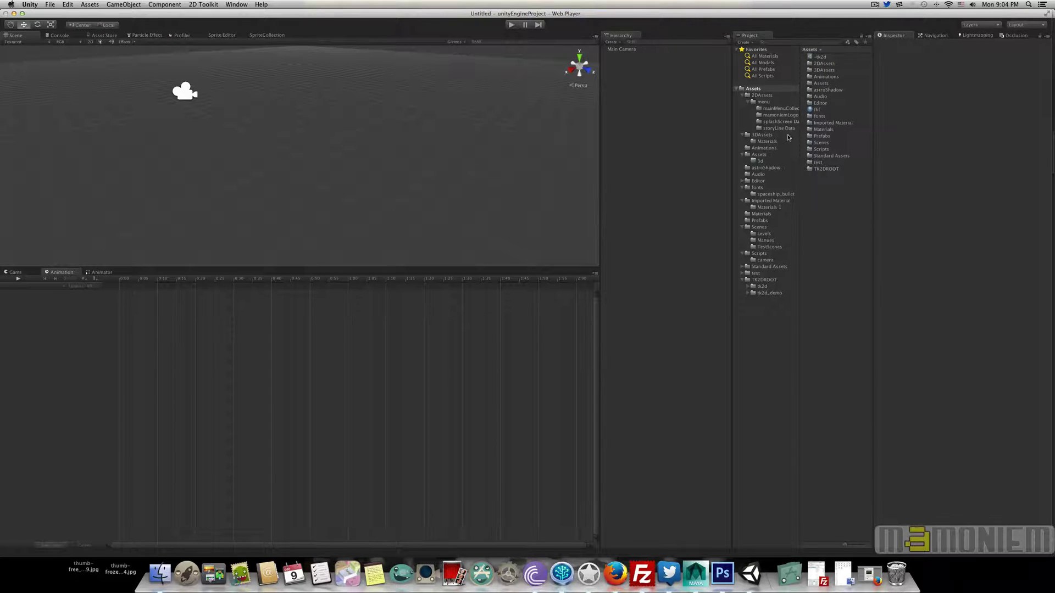
{"action": "left_click", "coordinate": [770, 227]}
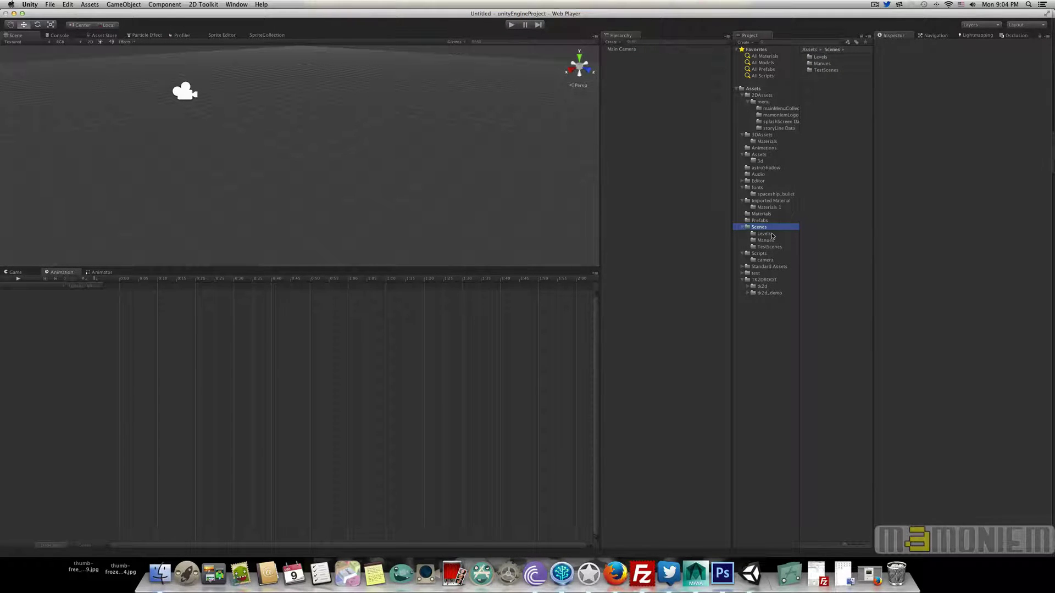
{"action": "left_click", "coordinate": [771, 234]}
{"action": "double_click", "coordinate": [822, 57]}
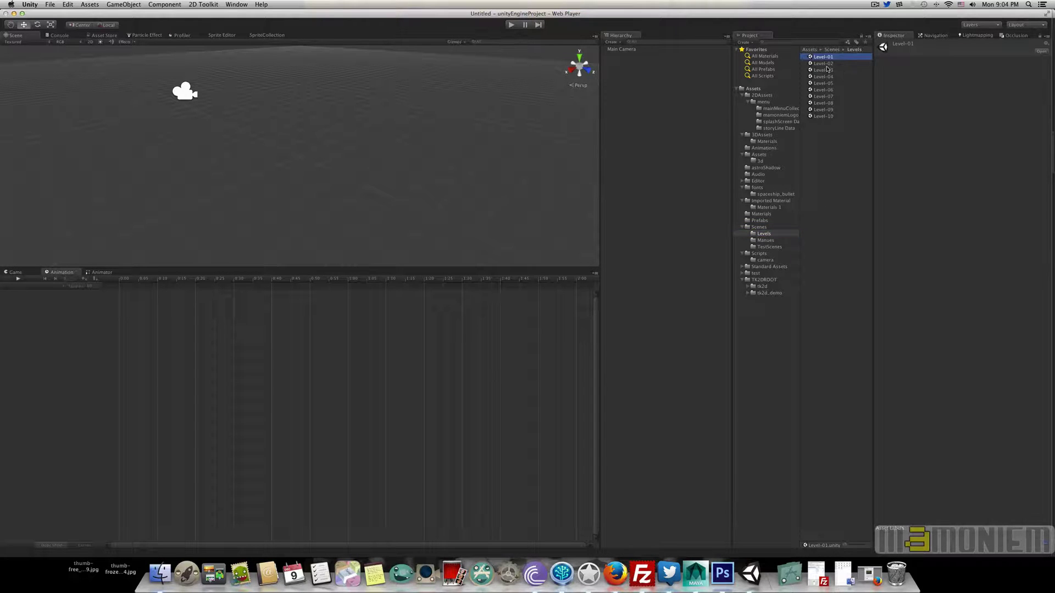